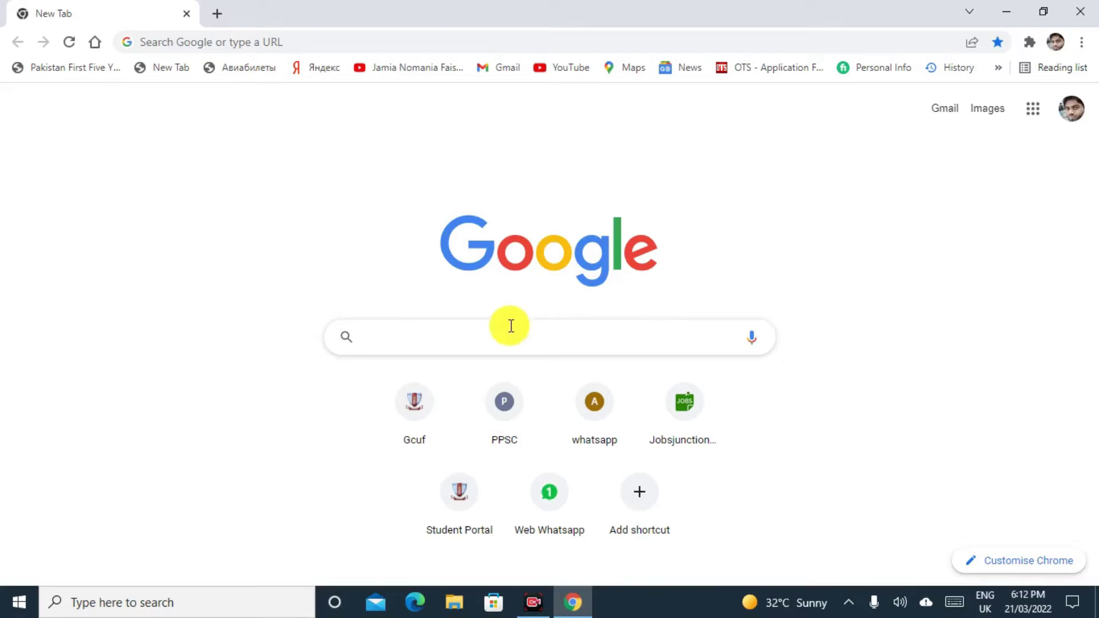
# Search Google for 'fbr' and open the Federal Board of Revenue result.
pyautogui.click(450, 348)
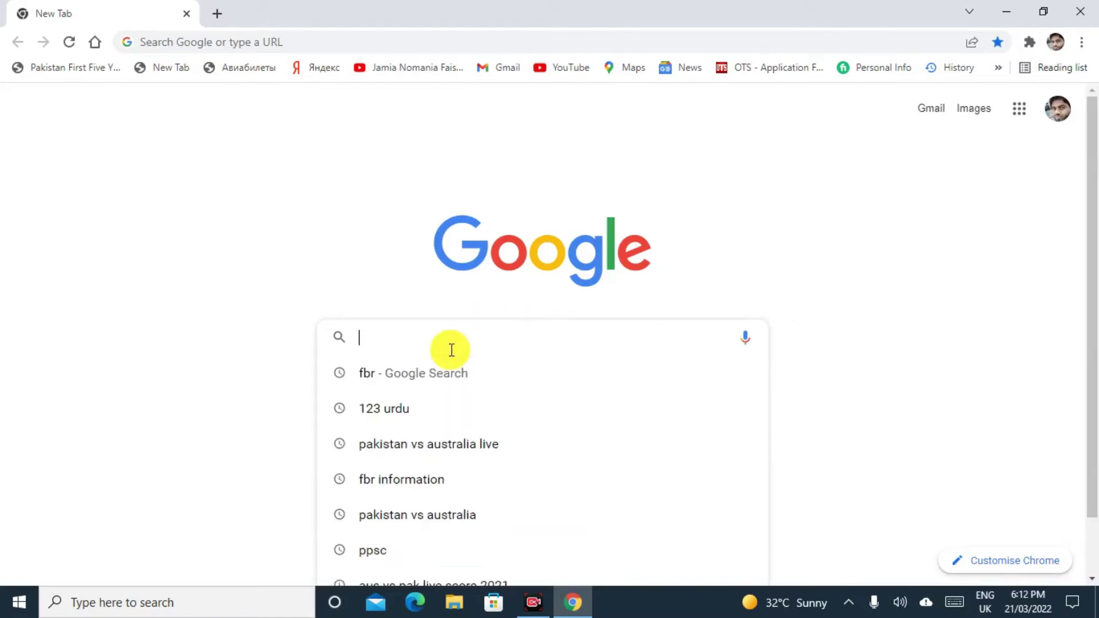
pyautogui.write('fbr')
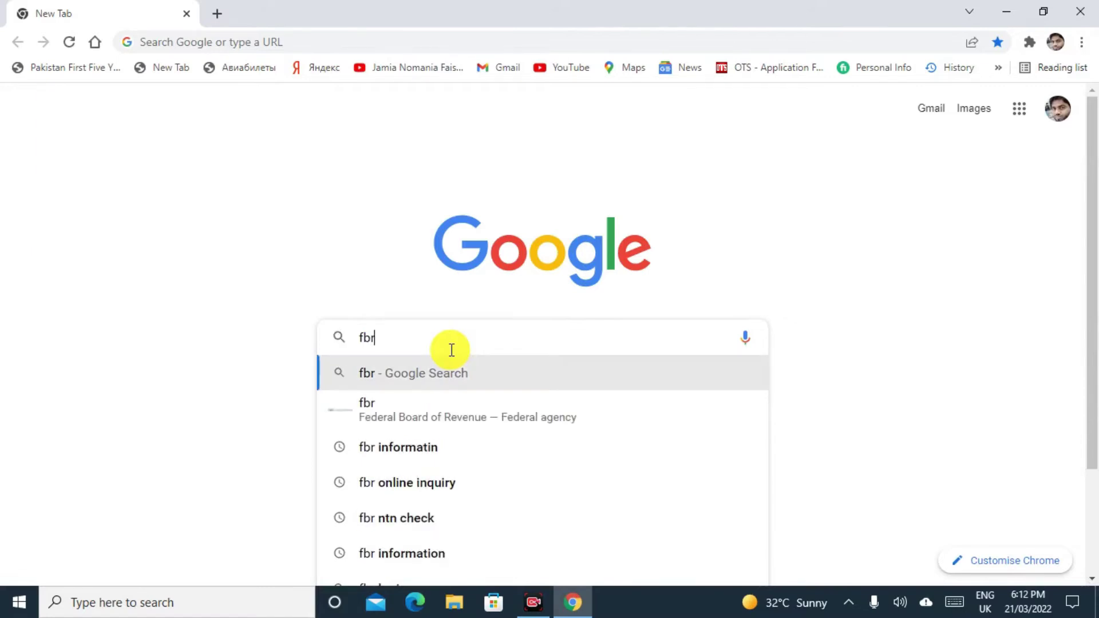
pyautogui.press('Return')
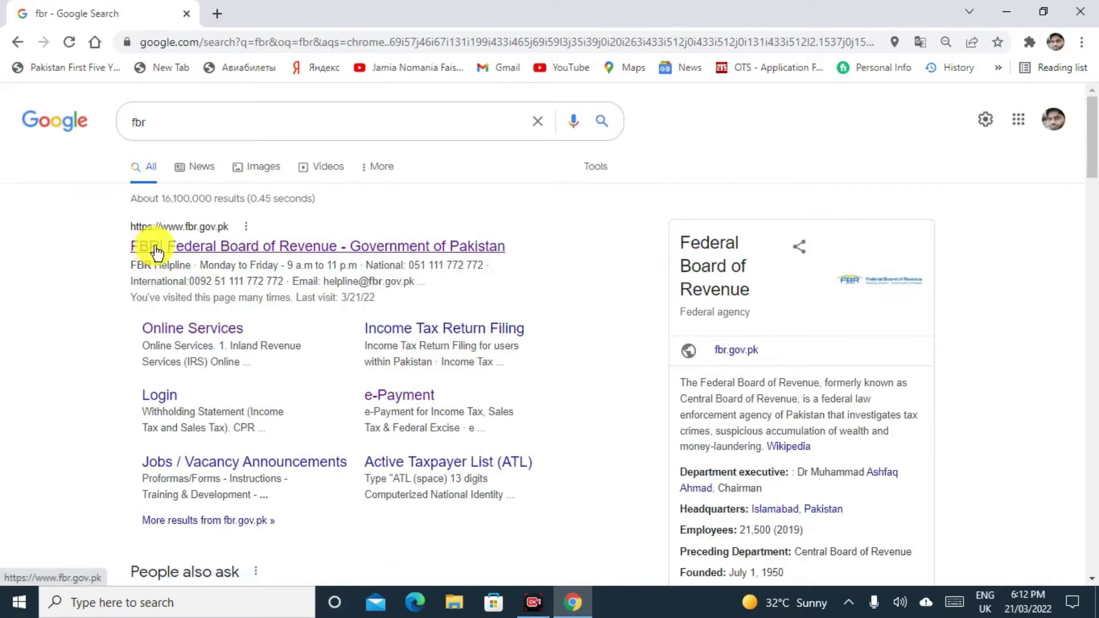
pyautogui.click(405, 253)
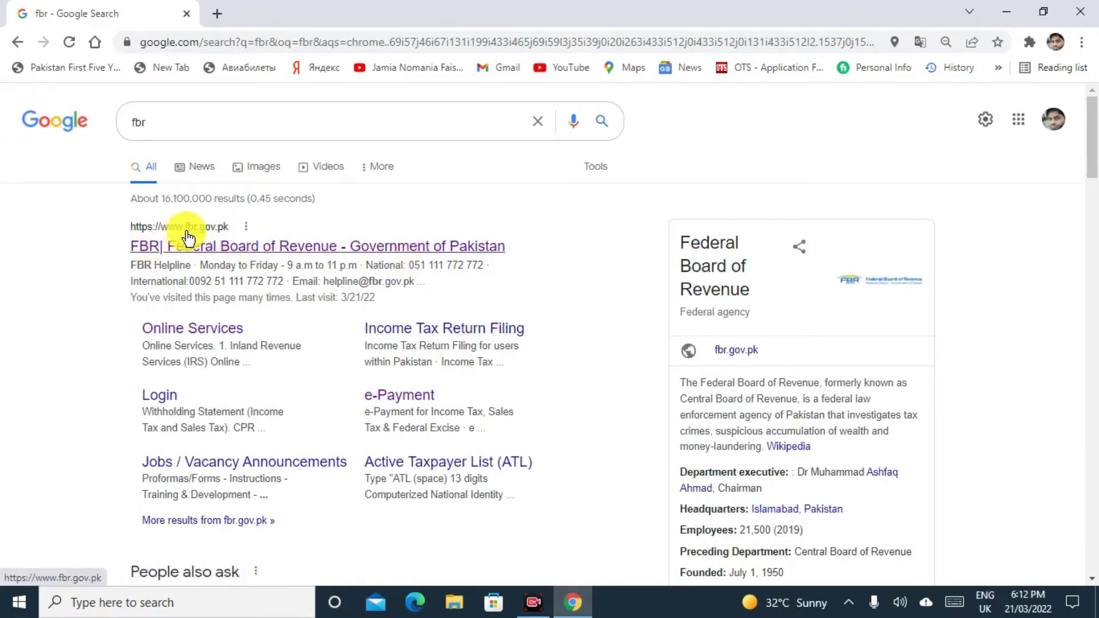
# Scroll the fbr.gov.pk home page to Online Services and launch FBR TaxRay.
pyautogui.click(246, 243)
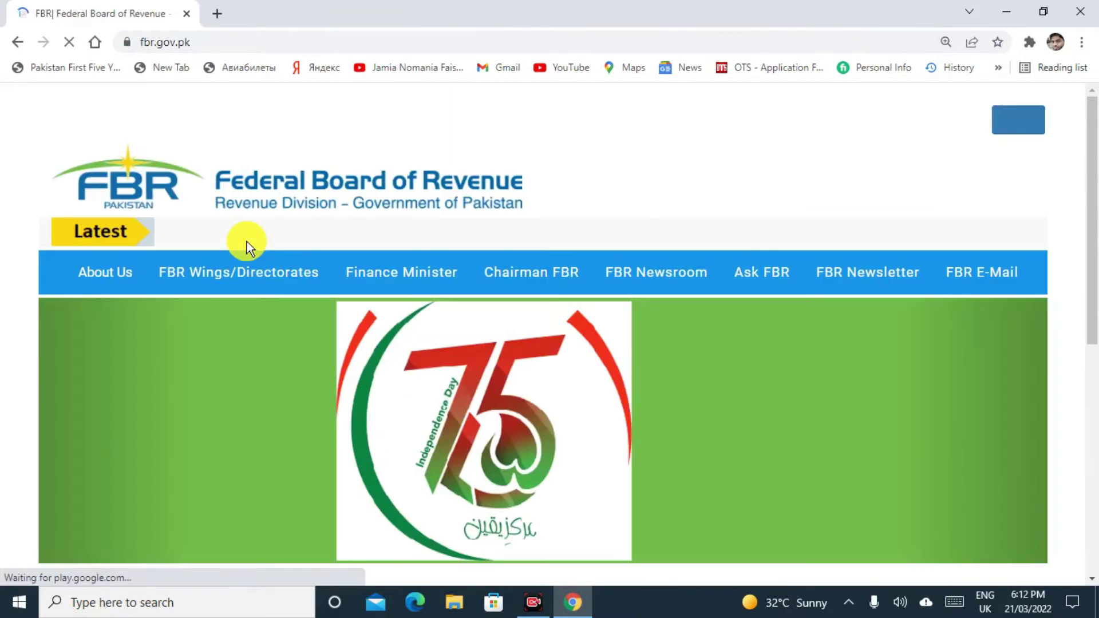
pyautogui.scroll(-5, 2, 325)
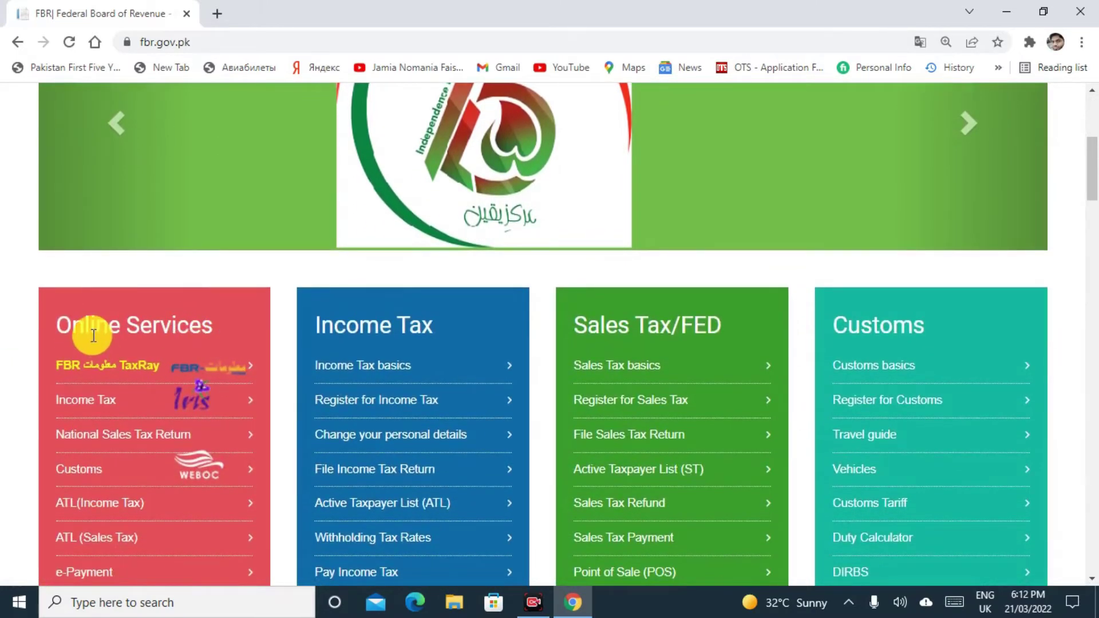
pyautogui.scroll(-1, 3, 306)
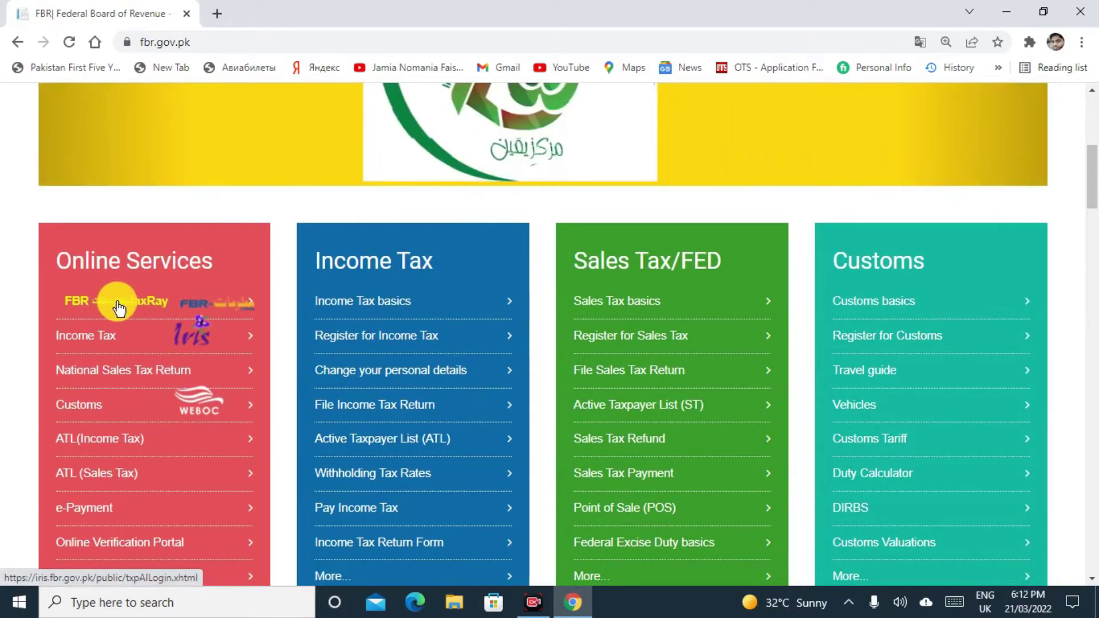
pyautogui.click(152, 303)
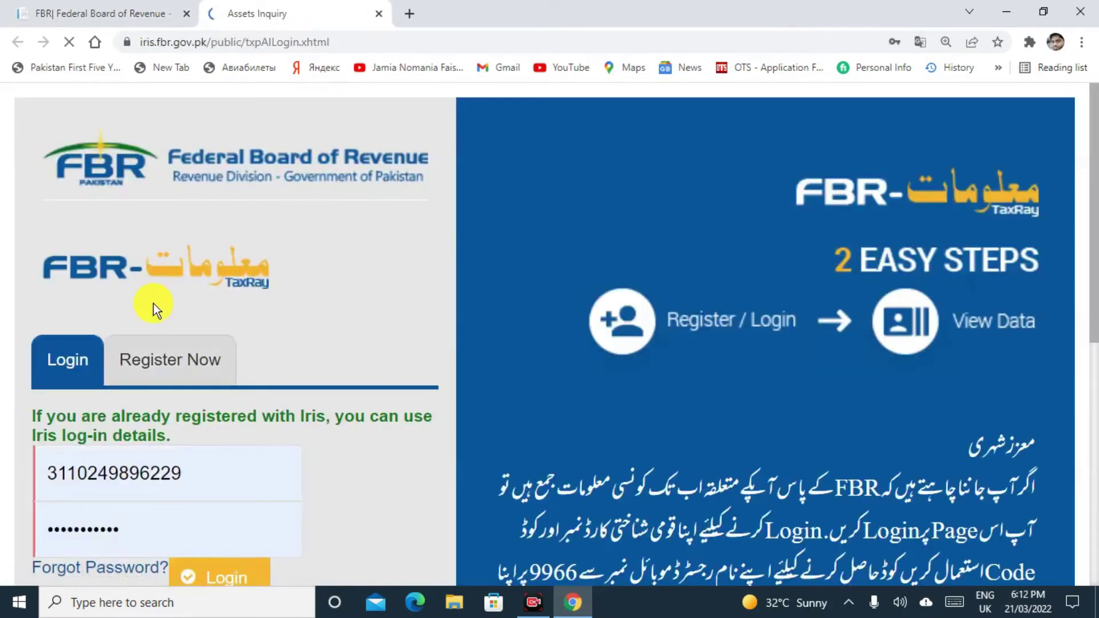
# Scroll the Assets Inquiry page and switch to the Register Now form.
pyautogui.scroll(-3, 3, 335)
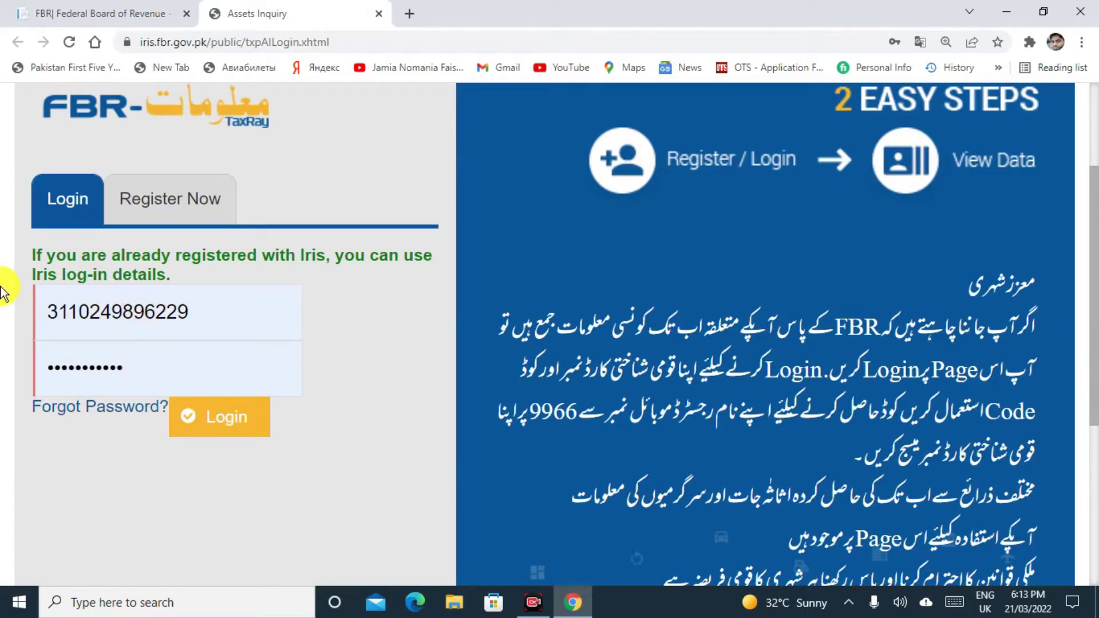
pyautogui.click(200, 208)
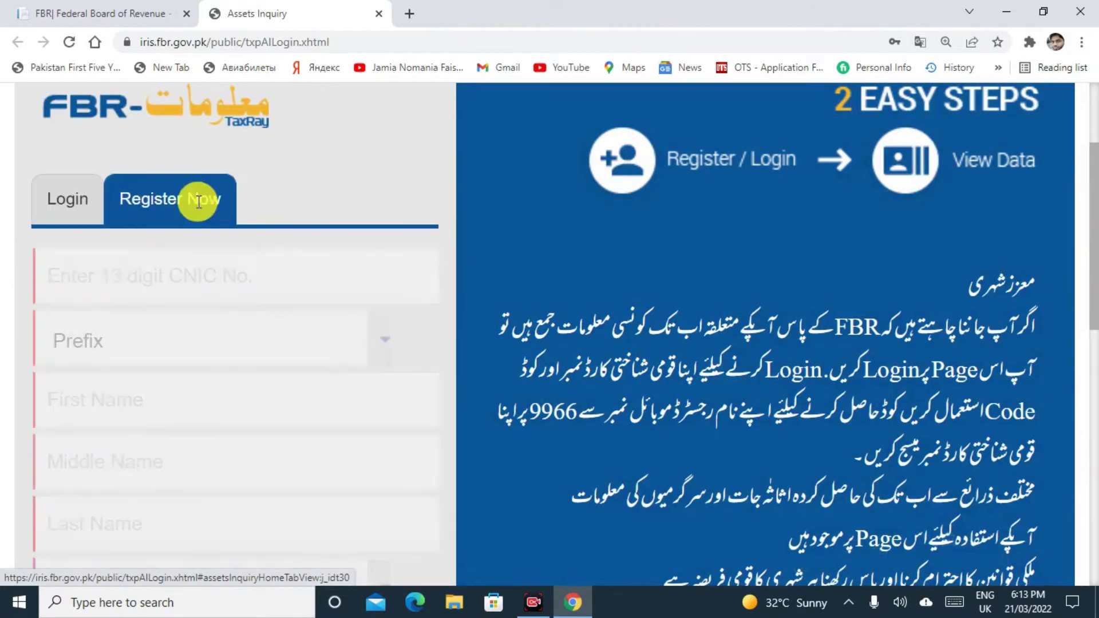
# Enter the applicant's 13-digit CNIC number and choose Mr. as the prefix.
pyautogui.scroll(-2, 1, 255)
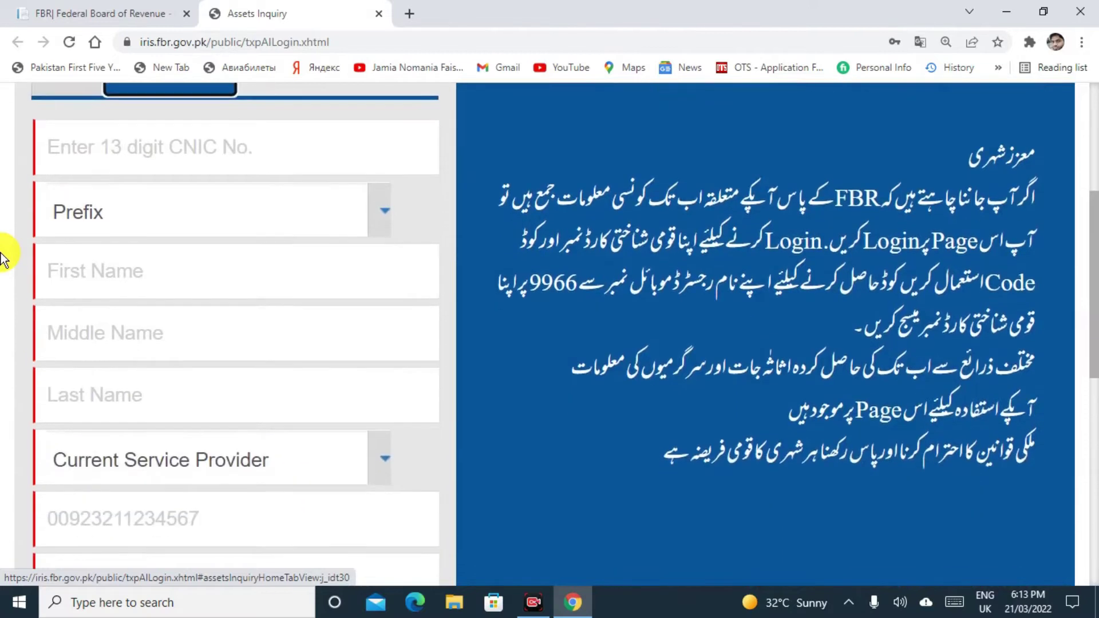
pyautogui.click(99, 145)
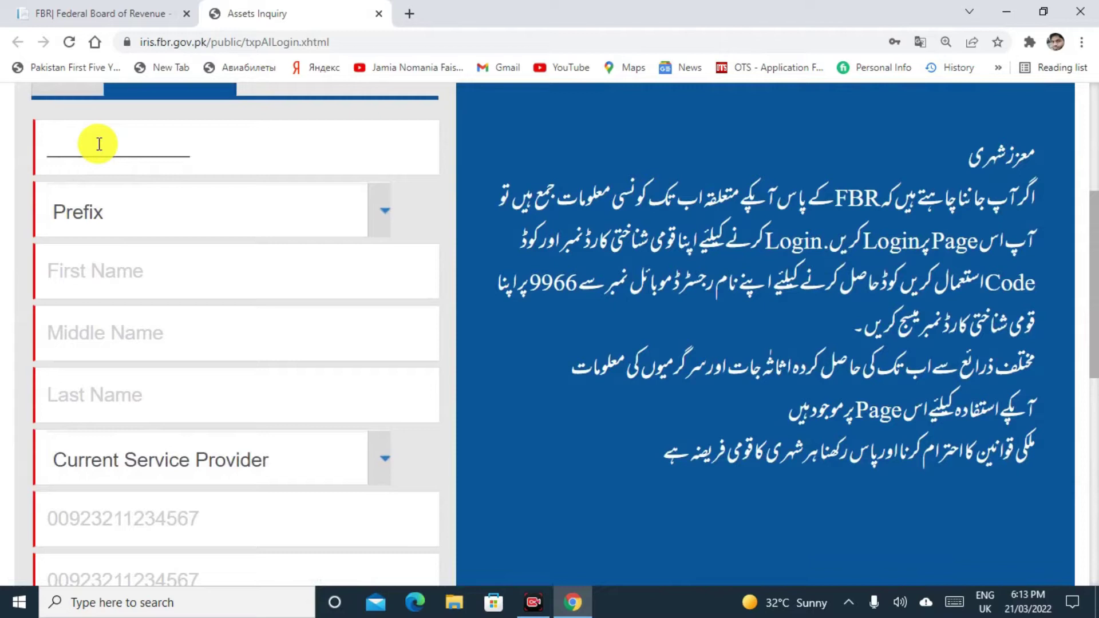
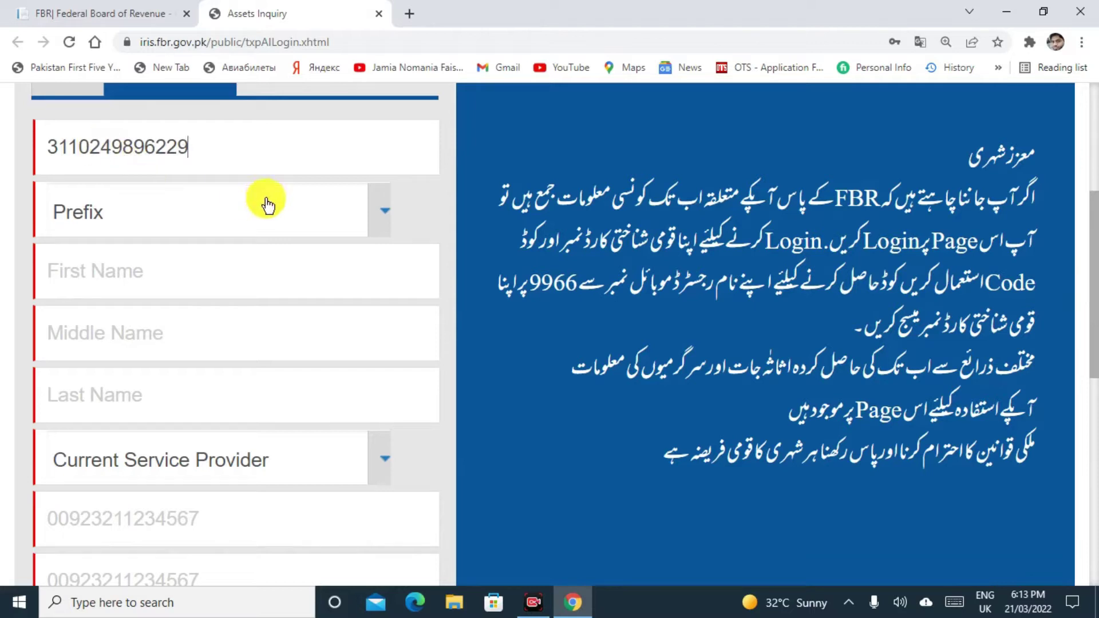
pyautogui.click(382, 216)
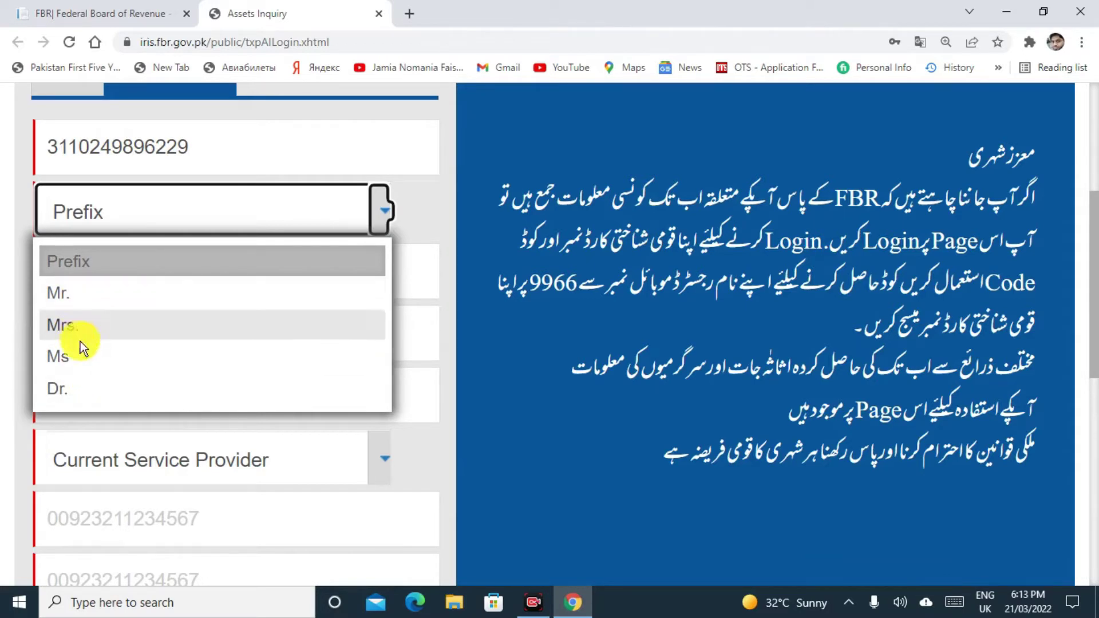
pyautogui.click(79, 297)
pyautogui.press('Down')
pyautogui.press('Down')
pyautogui.press('Down')
pyautogui.press('Up')
pyautogui.press('Up')
pyautogui.press('Up')
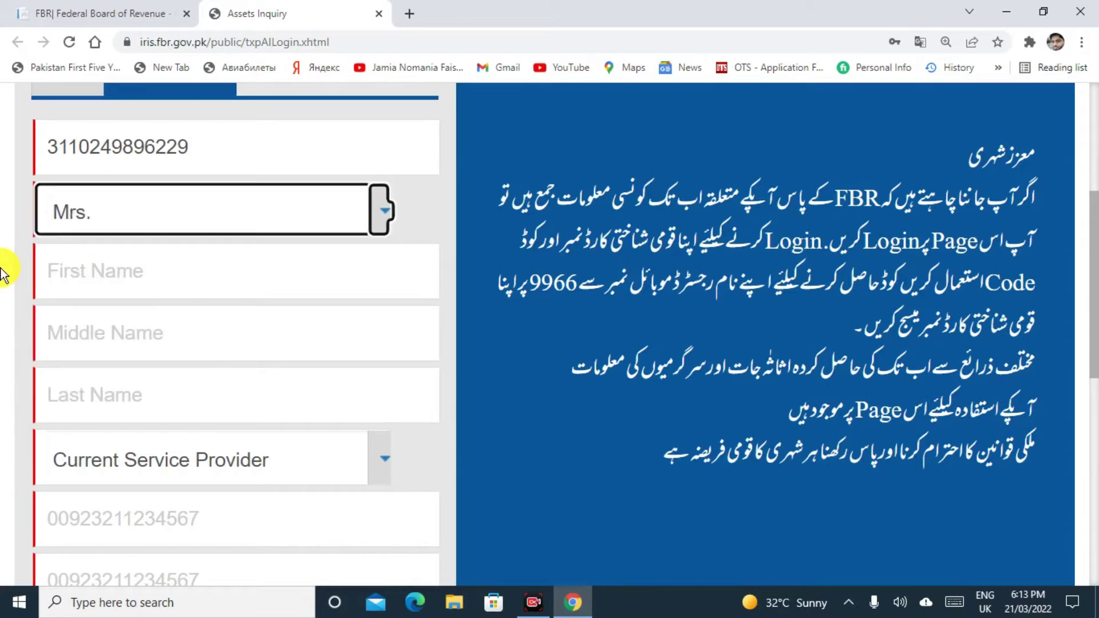
pyautogui.click(4, 273)
# Type the applicant's first name and surname, leaving Middle Name empty, then scroll toward the captcha.
pyautogui.scroll(-2, 4, 274)
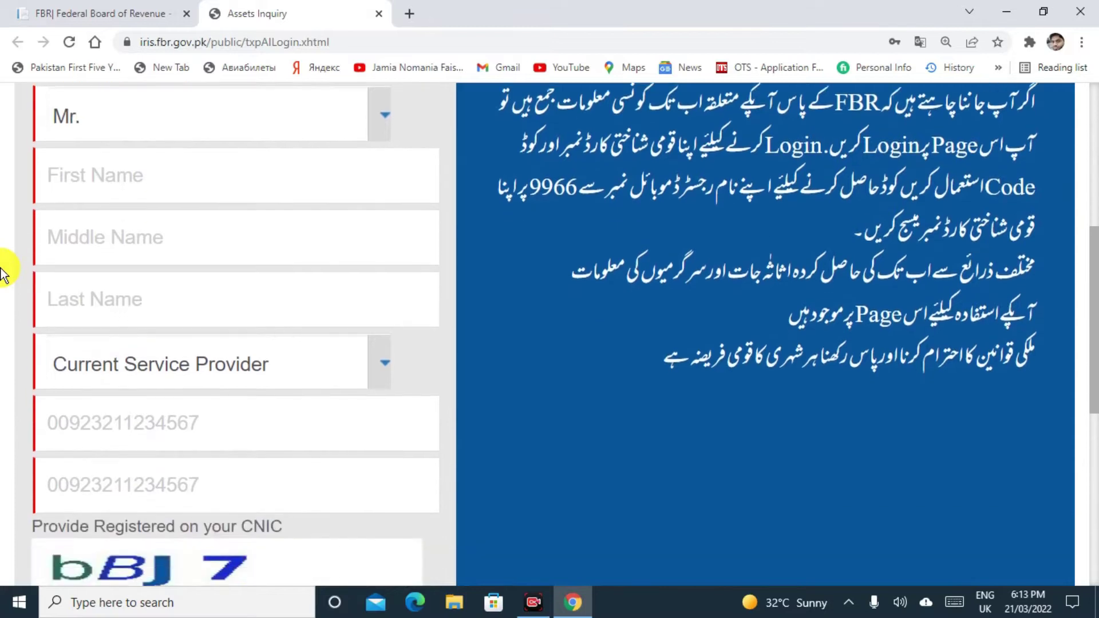
pyautogui.click(136, 178)
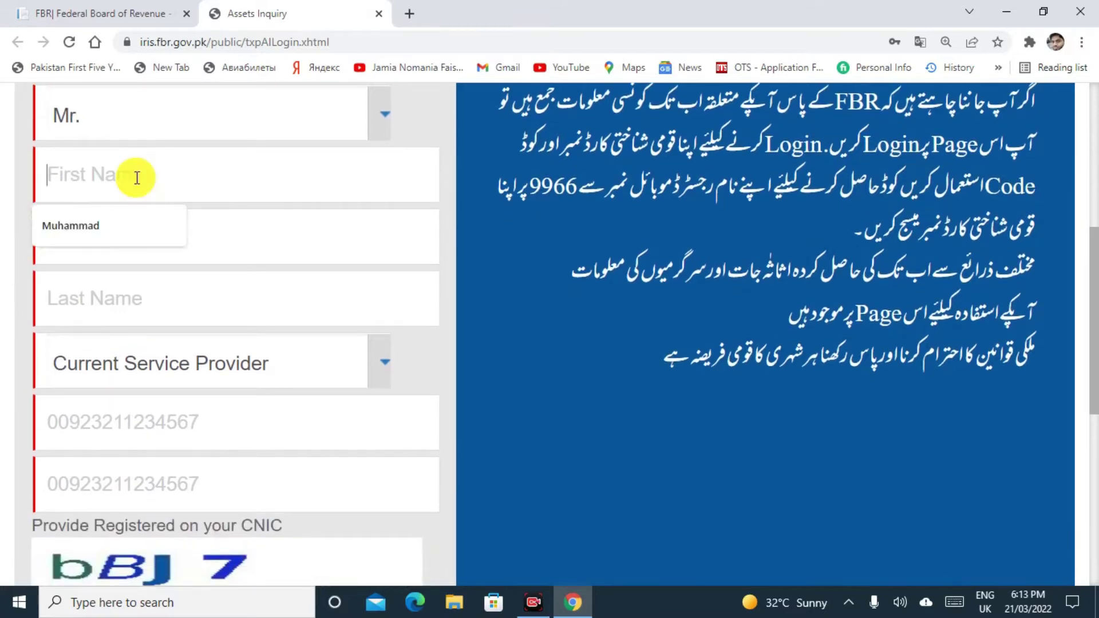
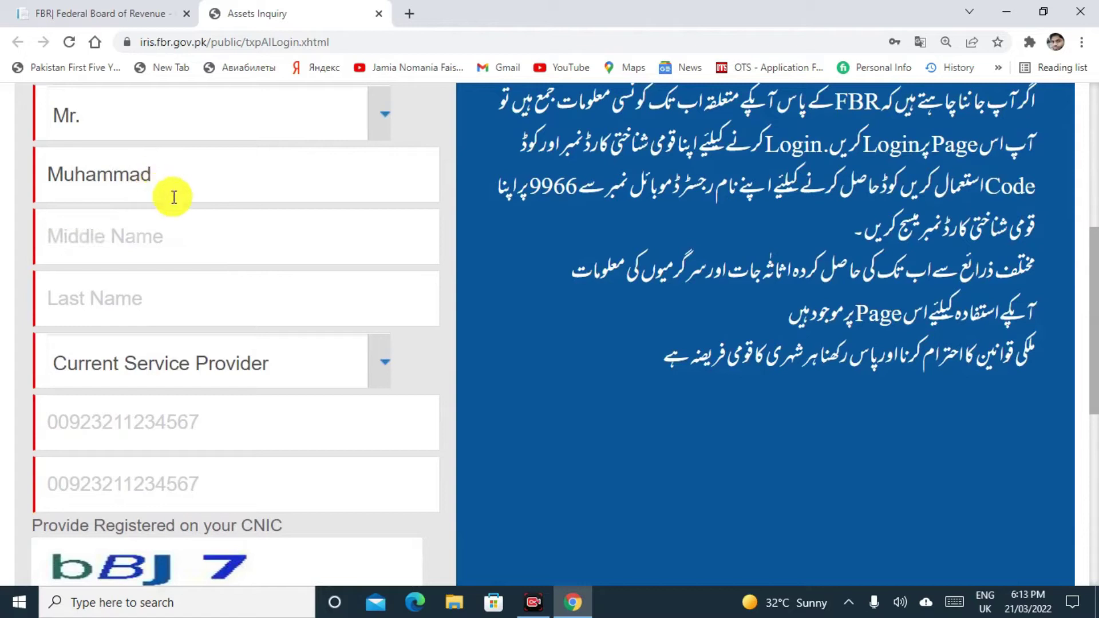
pyautogui.click(147, 233)
pyautogui.click(113, 306)
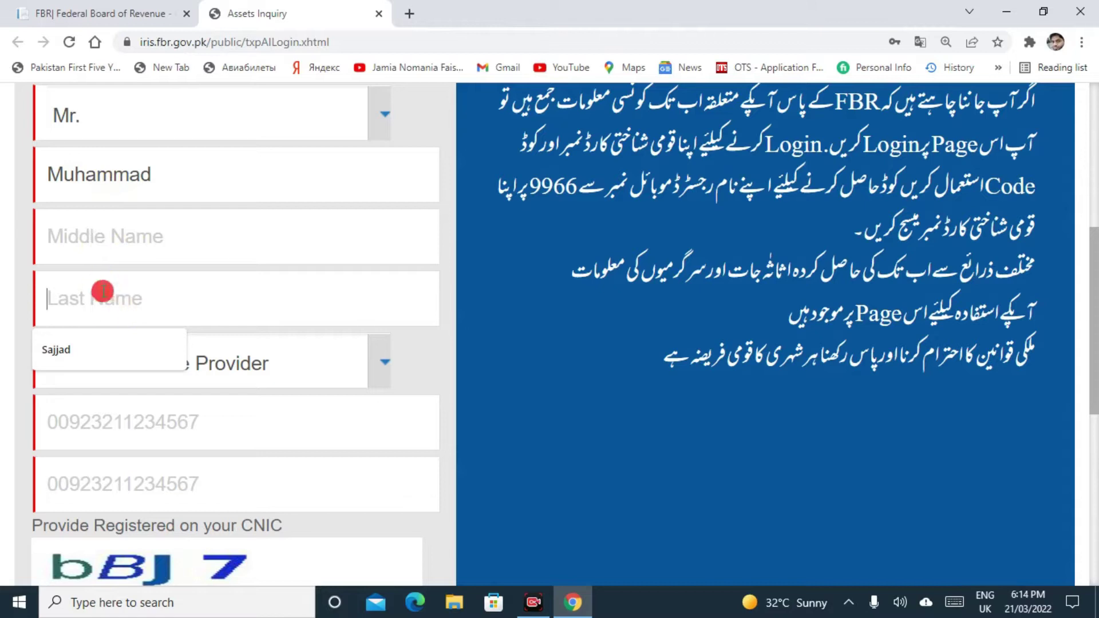
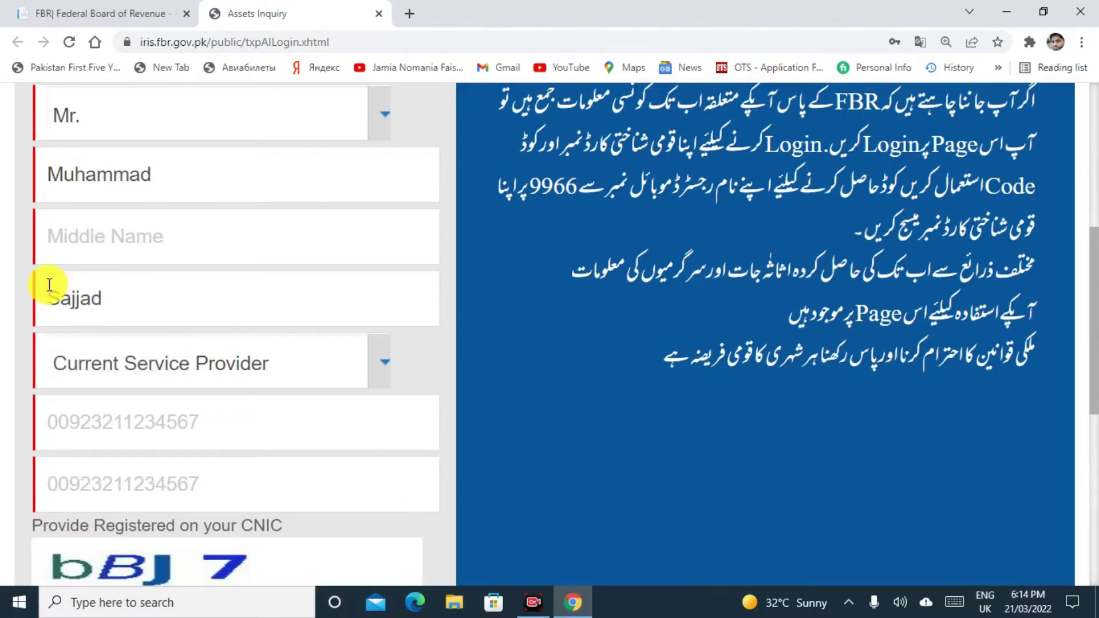
pyautogui.scroll(-2, 6, 249)
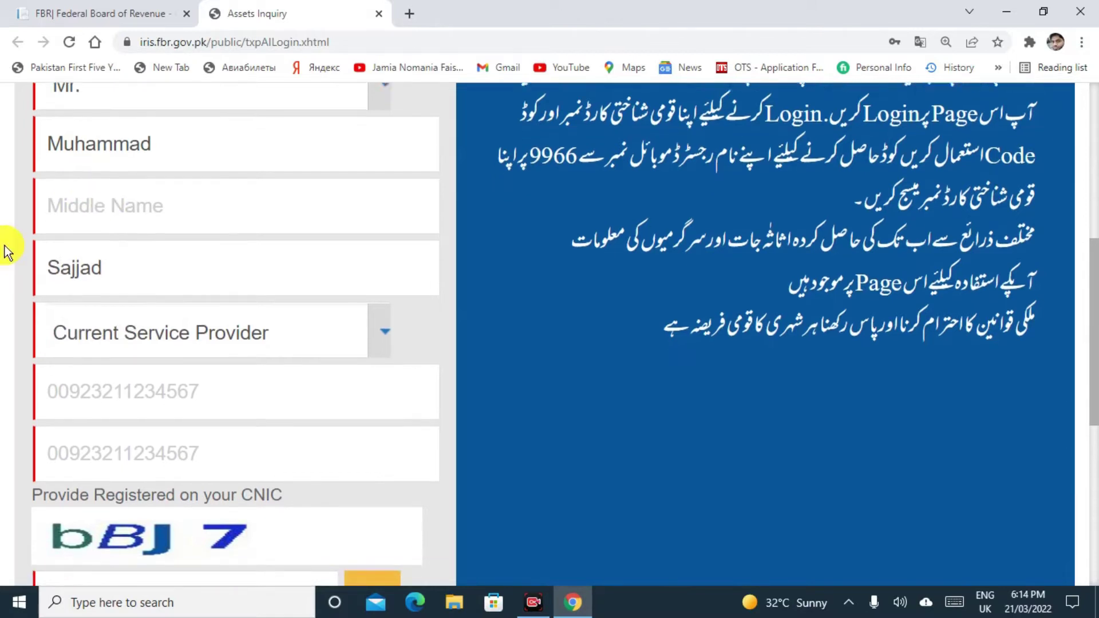
pyautogui.scroll(-2, 6, 249)
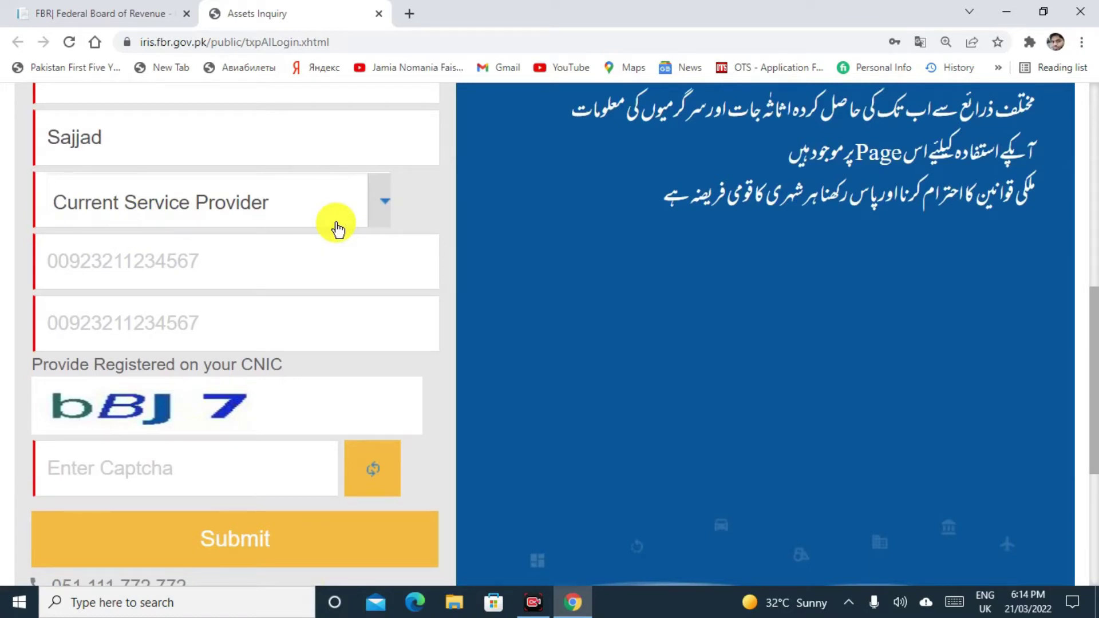
# Choose Telenor as the current mobile service provider.
pyautogui.click(386, 205)
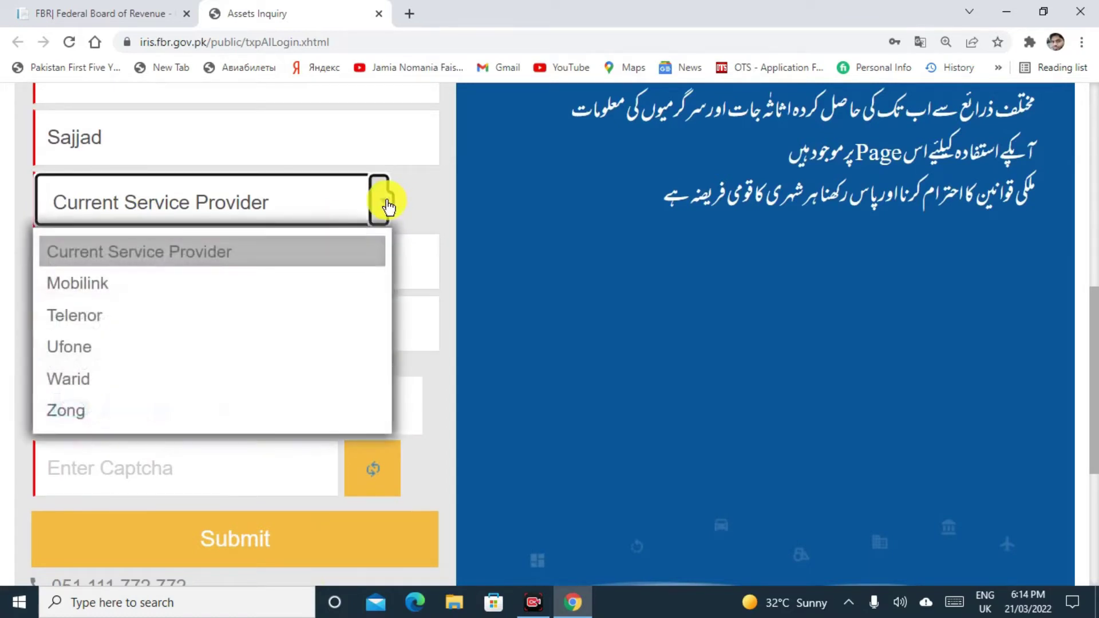
pyautogui.click(76, 315)
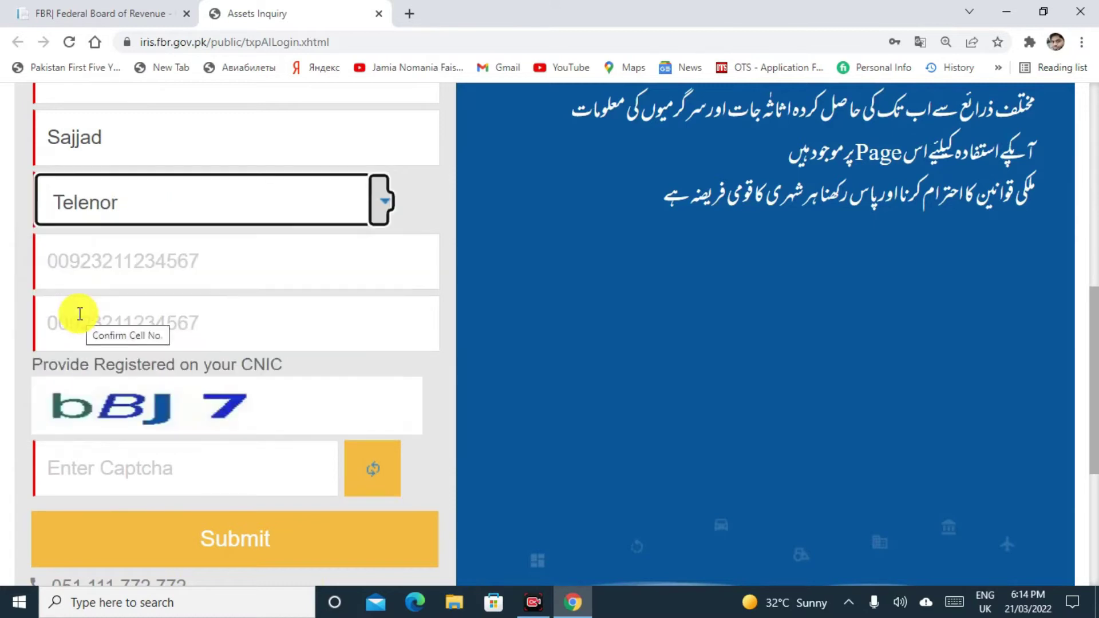
pyautogui.click(3, 303)
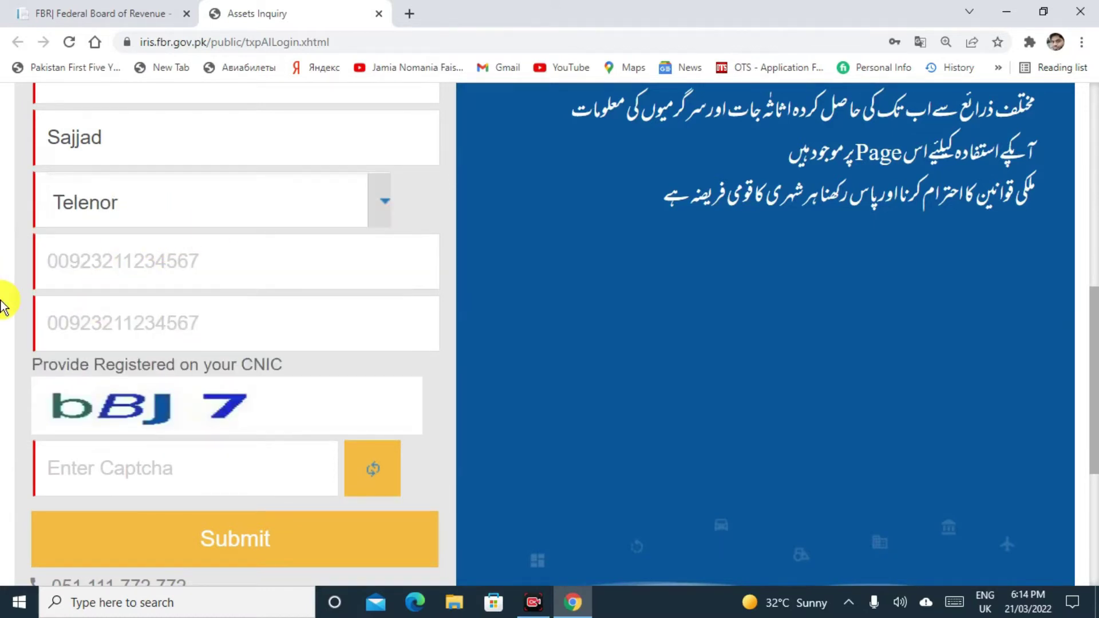
pyautogui.scroll(-1, 3, 304)
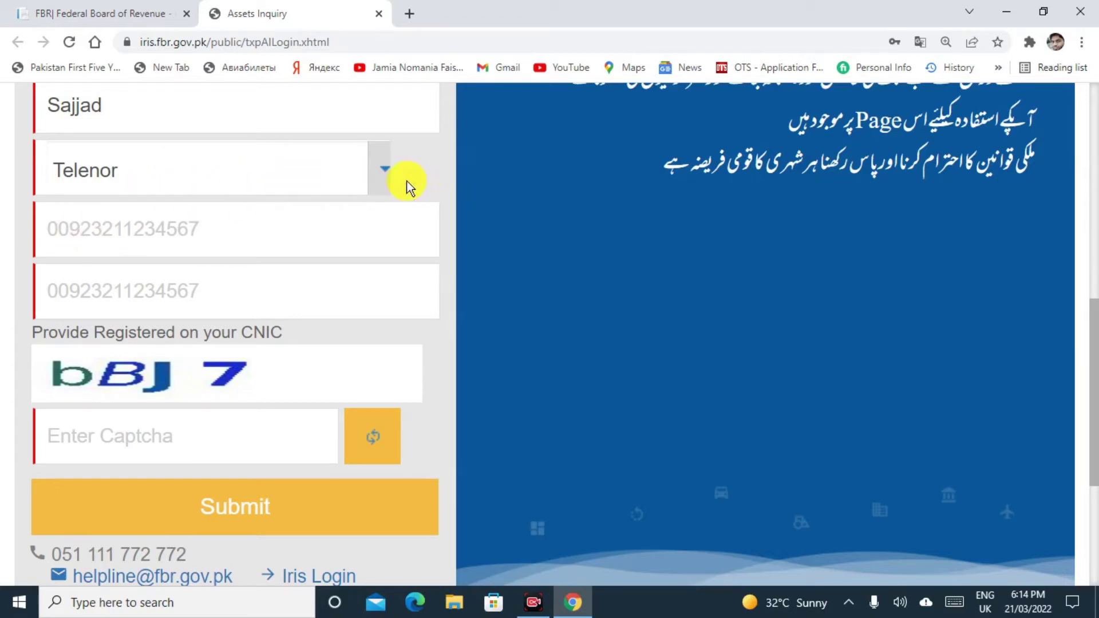
# Enter the applicant's mobile number in both Cell Number and Confirm Cell No.
pyautogui.click(79, 227)
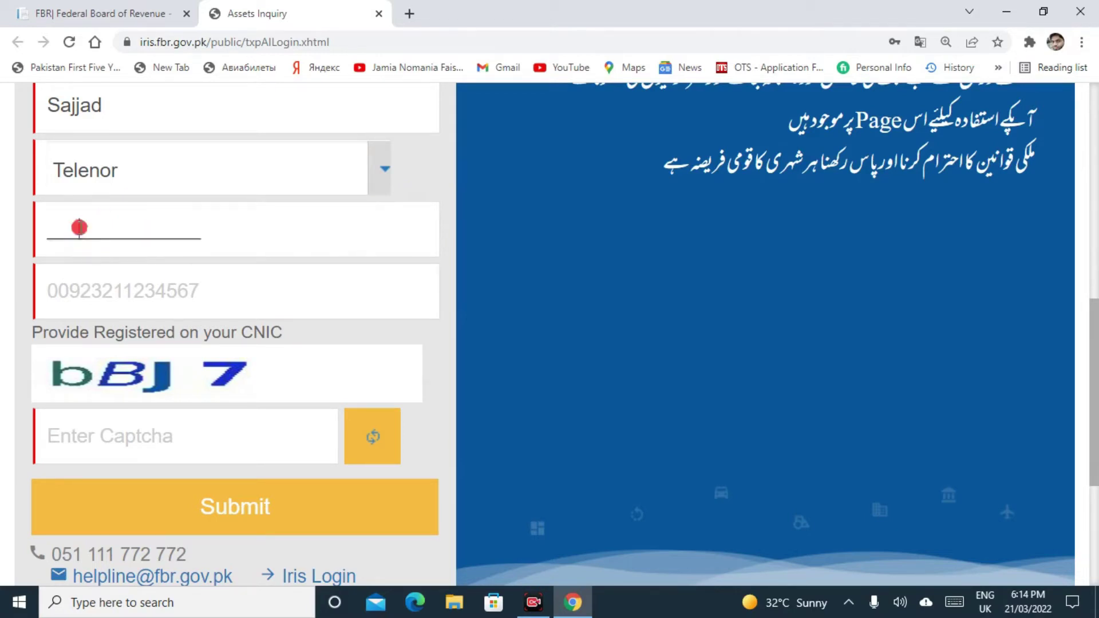
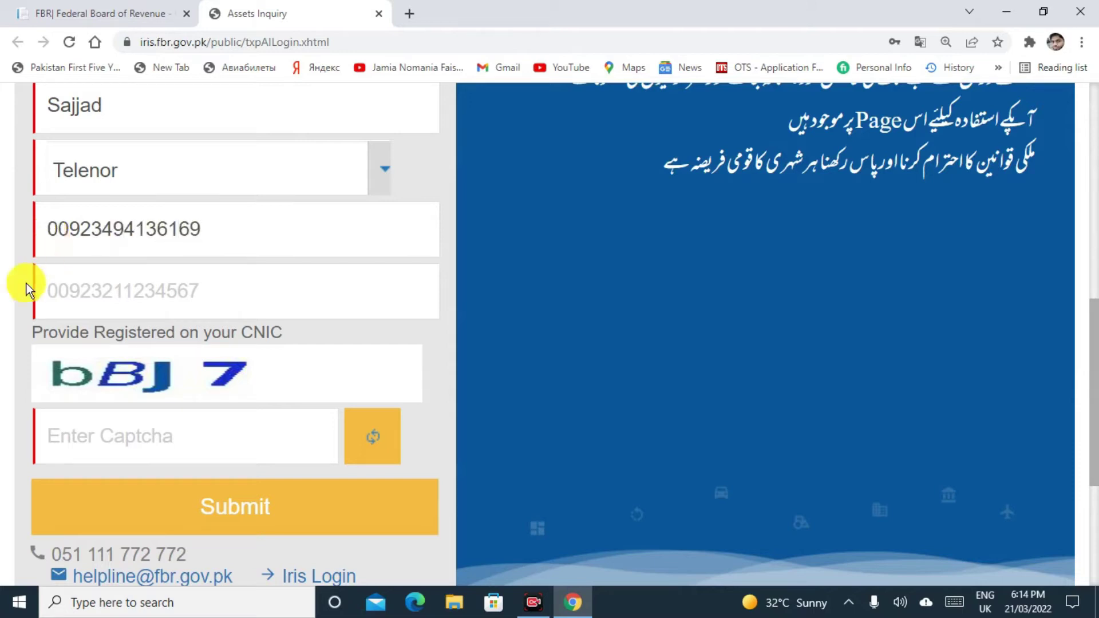
pyautogui.click(42, 290)
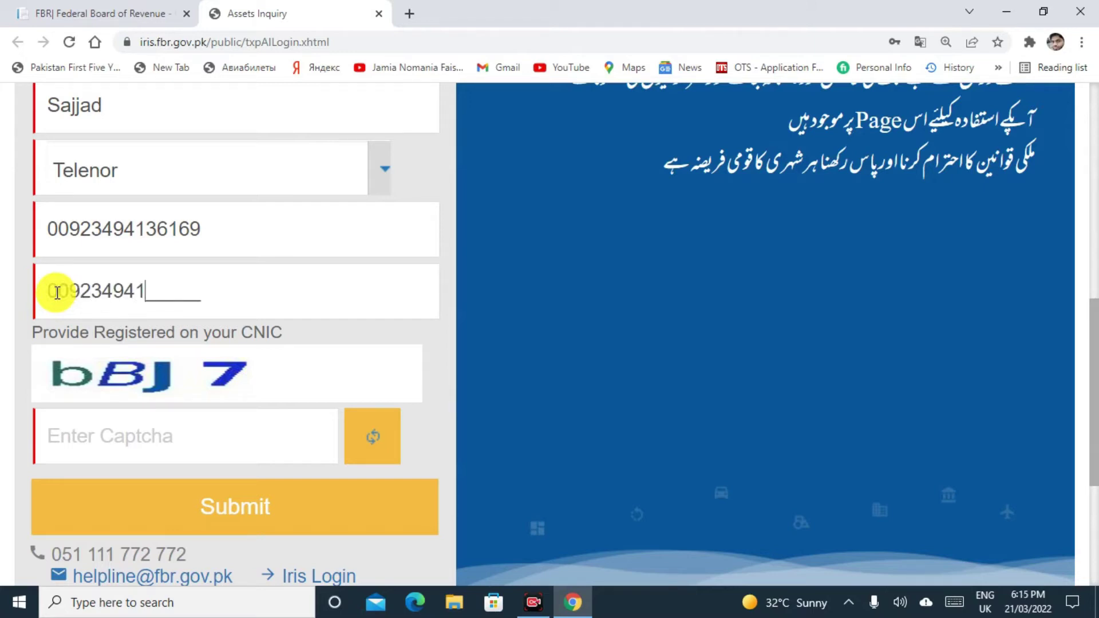
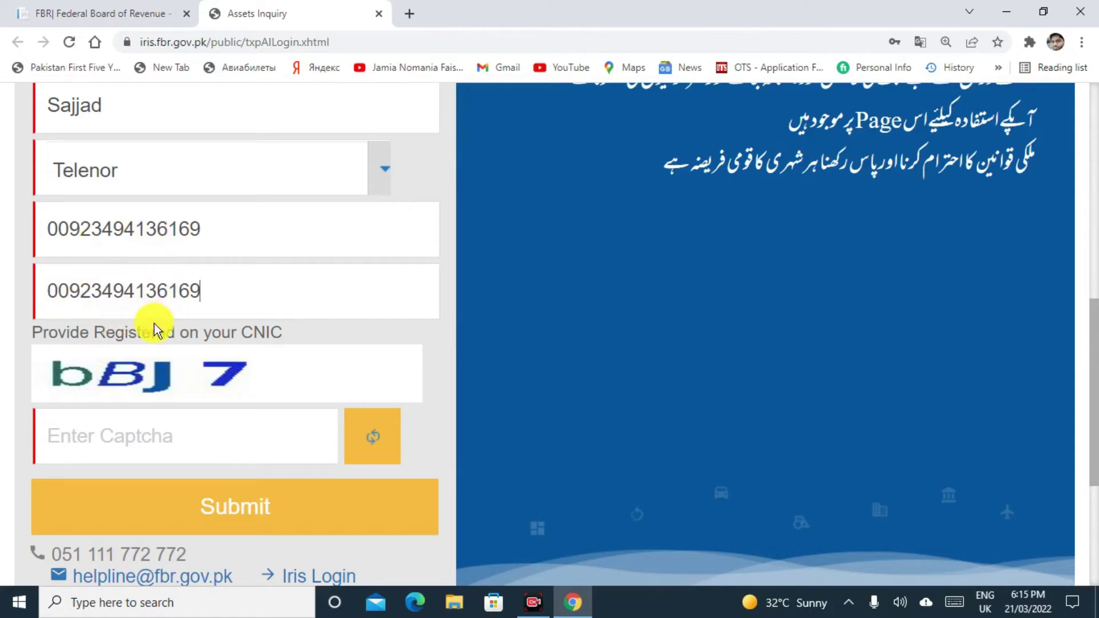
pyautogui.click(119, 432)
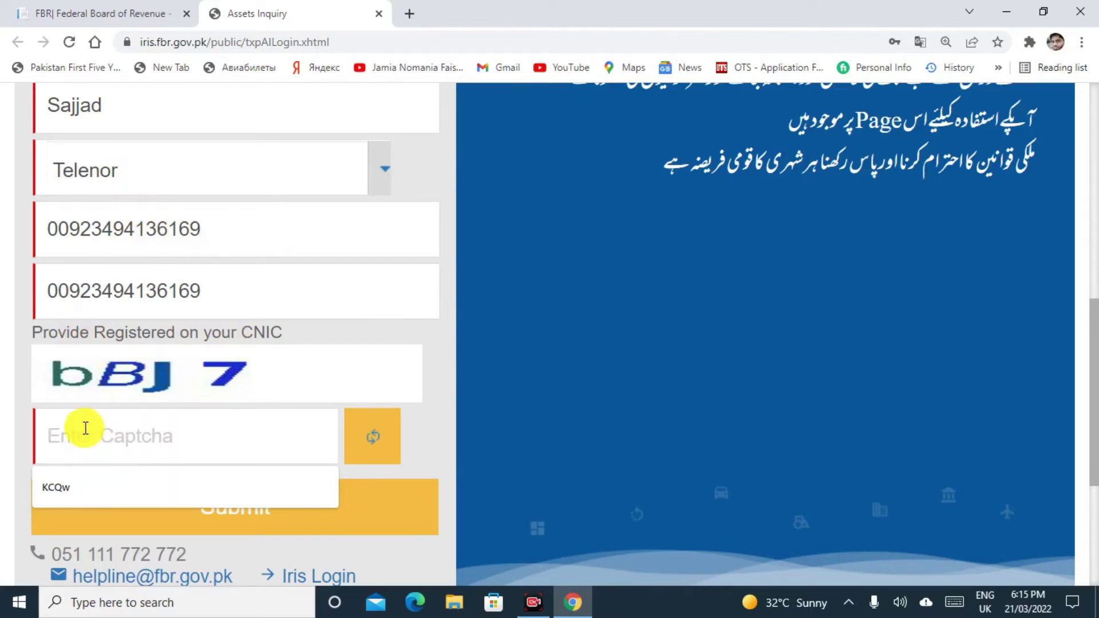
# Fill in the captcha code and dismiss the saved-password suggestions on the Login form.
pyautogui.write('bBJ')
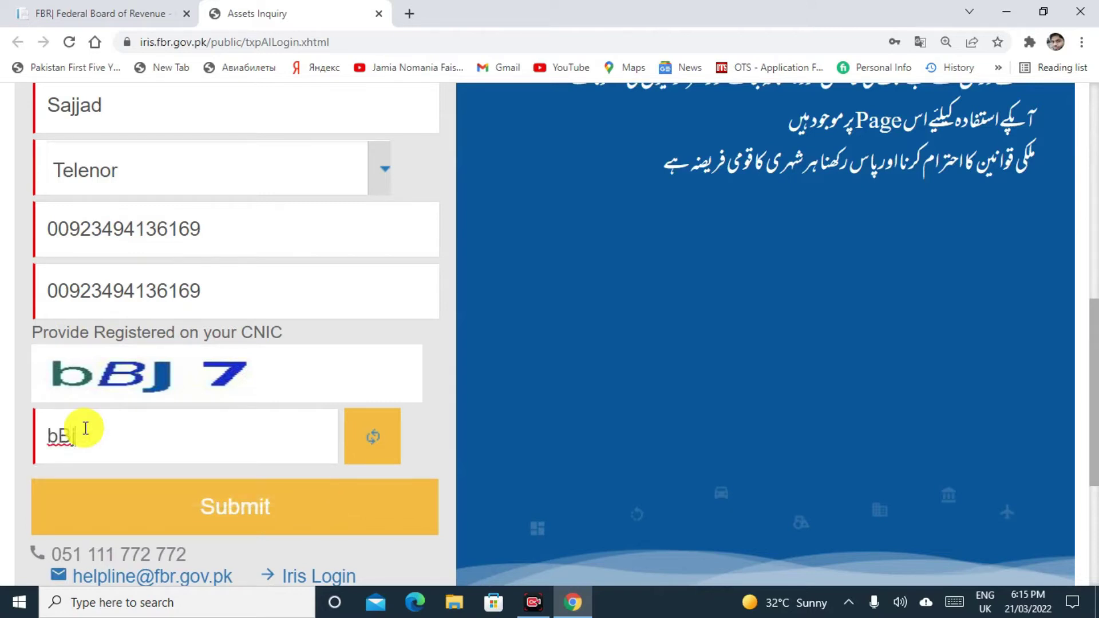
pyautogui.write('7')
pyautogui.scroll(-1, 5, 479)
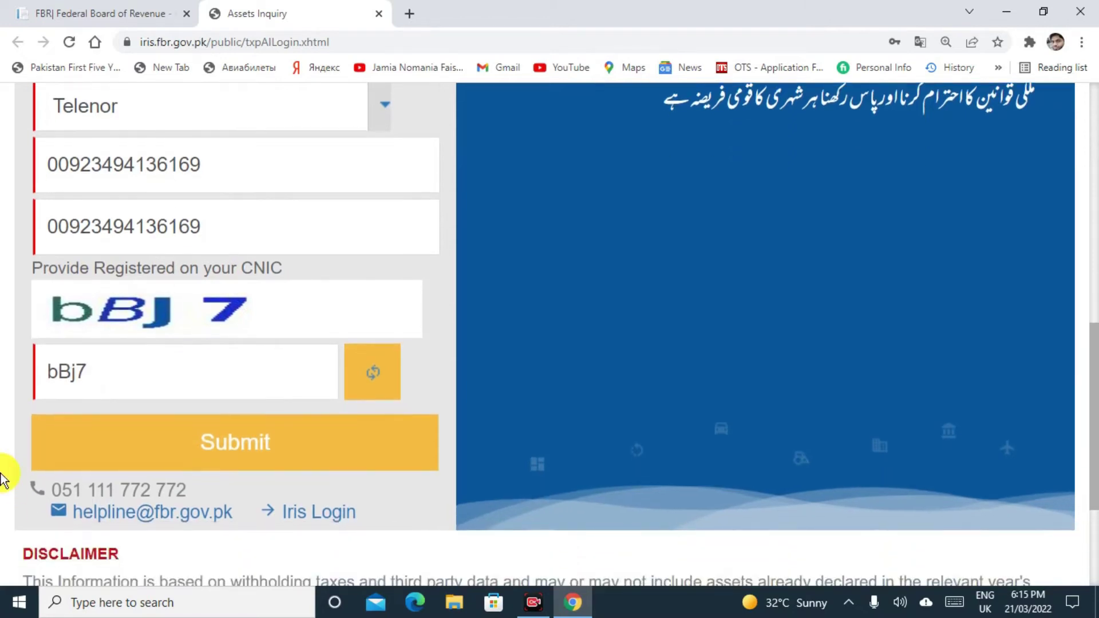
pyautogui.scroll(-1, 3, 477)
pyautogui.scroll(1, 2, 476)
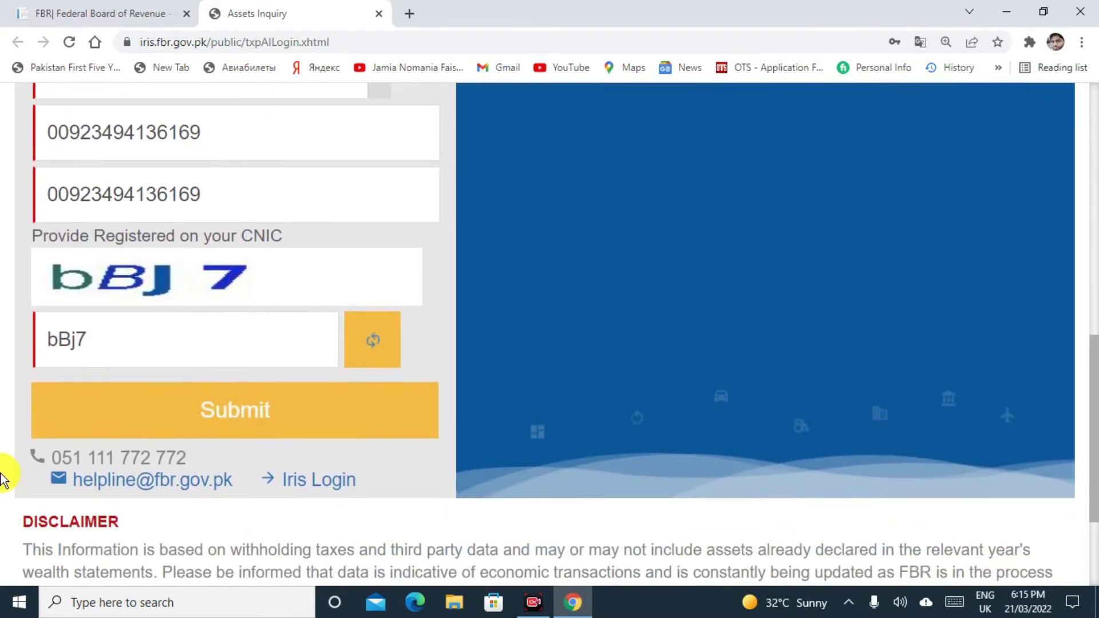
pyautogui.scroll(1, 3, 480)
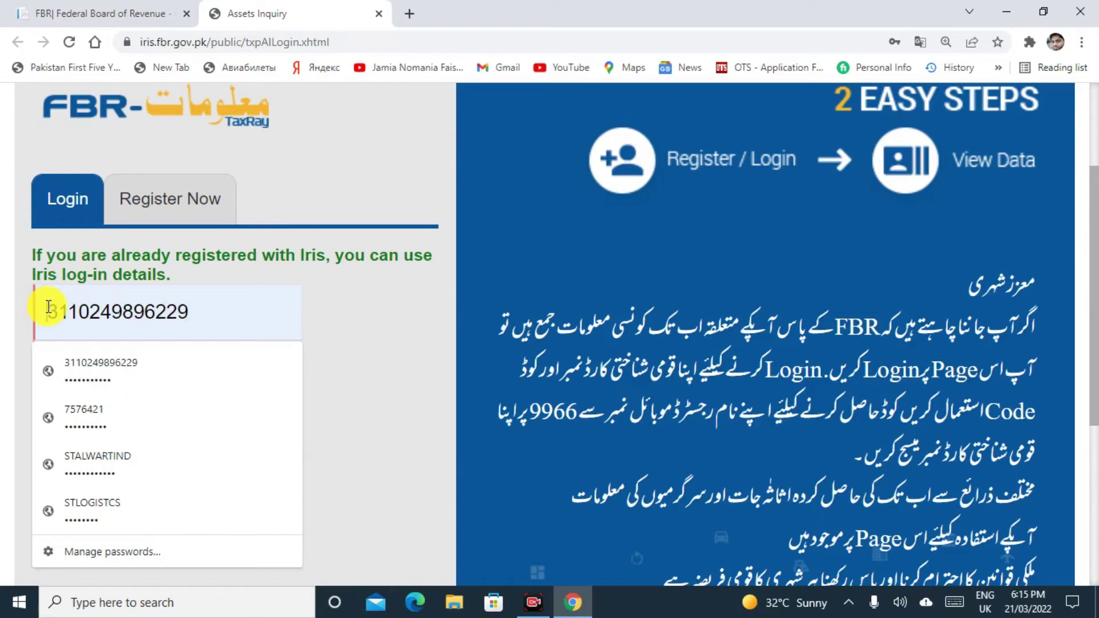
pyautogui.click(48, 307)
pyautogui.click(2, 325)
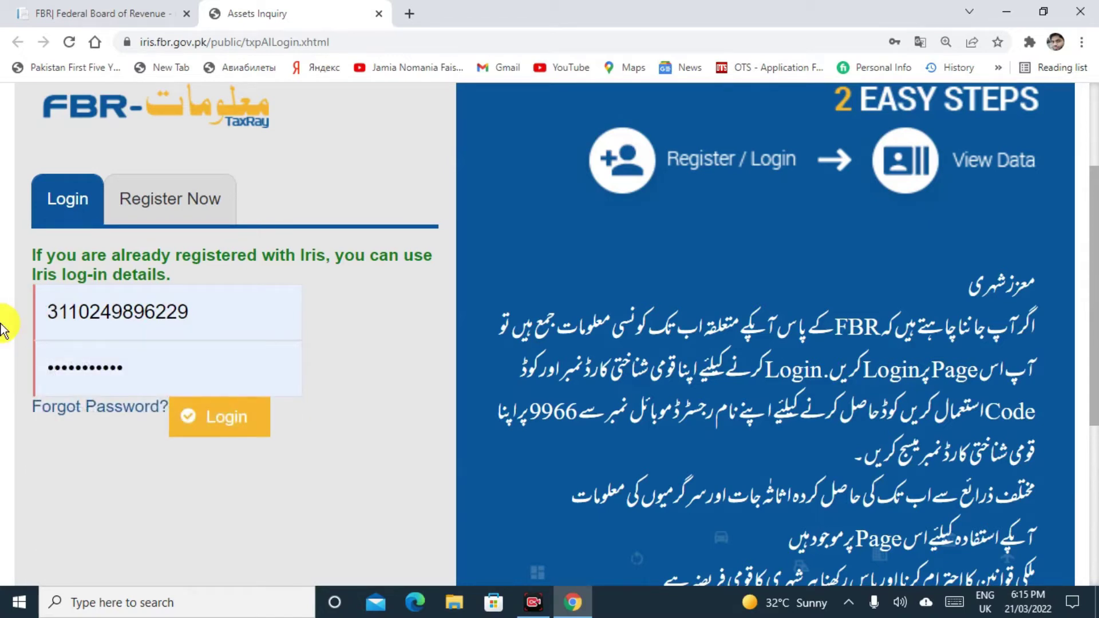
# Log in with the saved CNIC and password, then look over the dashboard tiles.
pyautogui.click(221, 419)
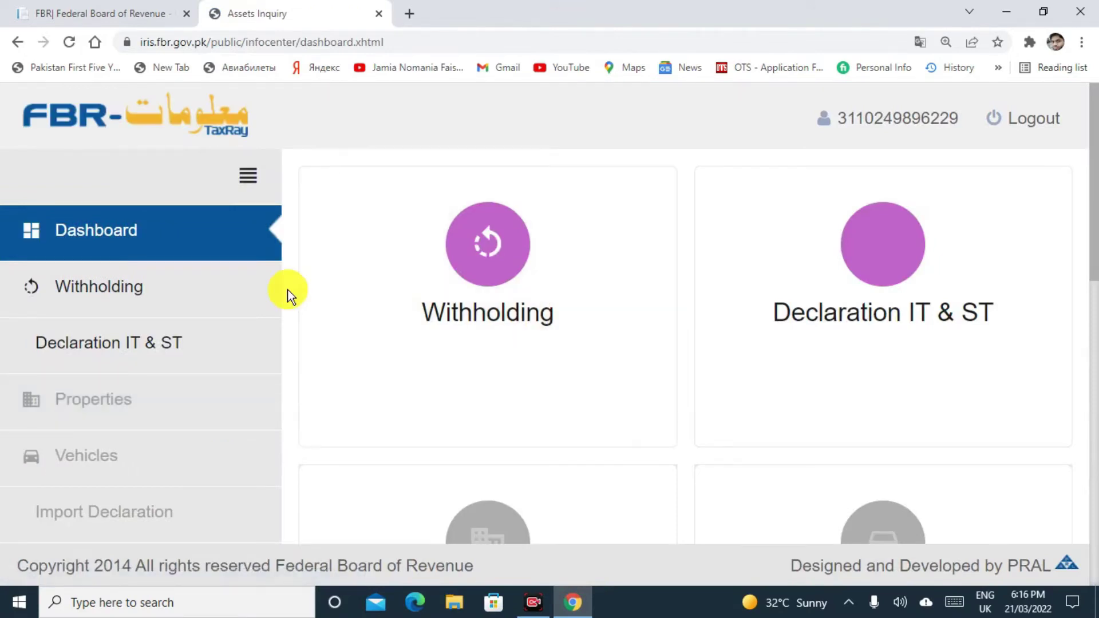
pyautogui.scroll(-1, 287, 289)
pyautogui.scroll(-1, 287, 289)
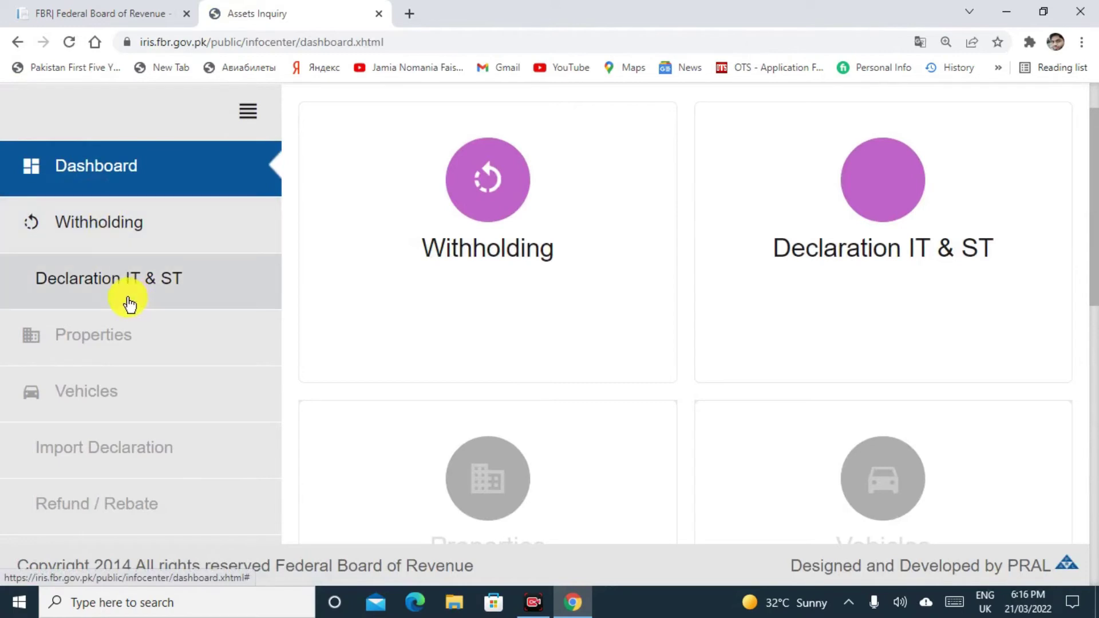
pyautogui.scroll(2, 2, 302)
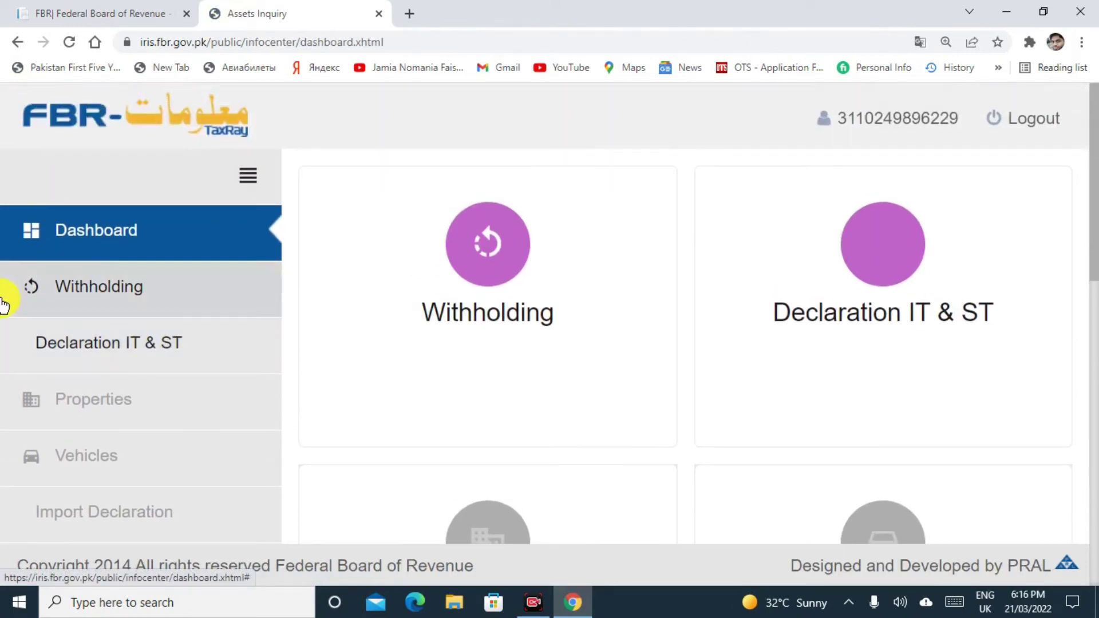
pyautogui.click(486, 240)
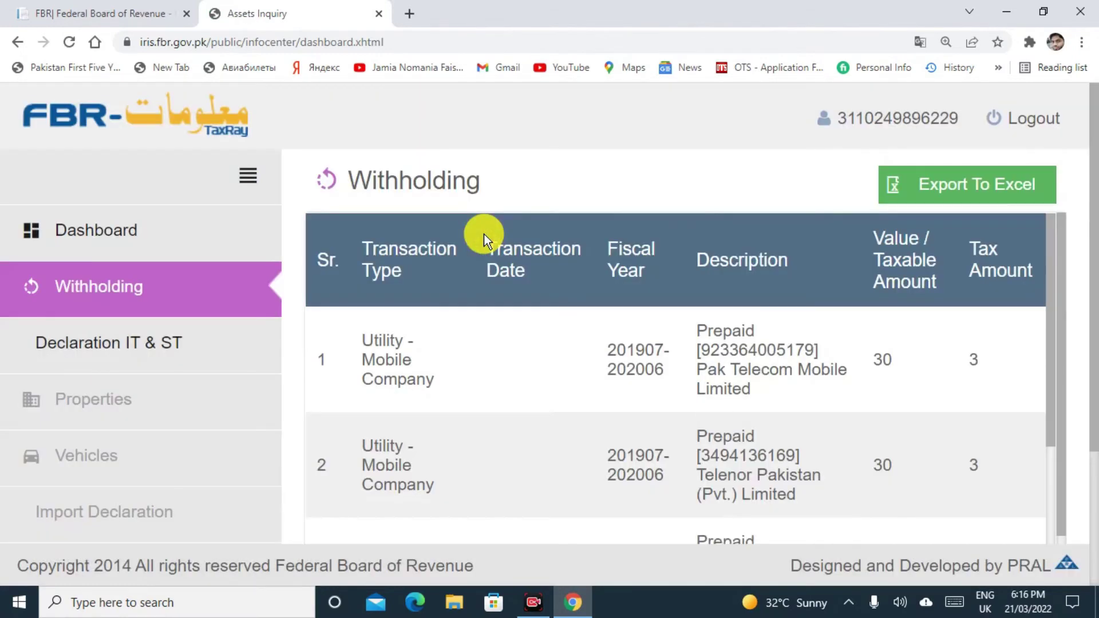
pyautogui.moveTo(1093, 201); pyautogui.dragTo(1096, 273)
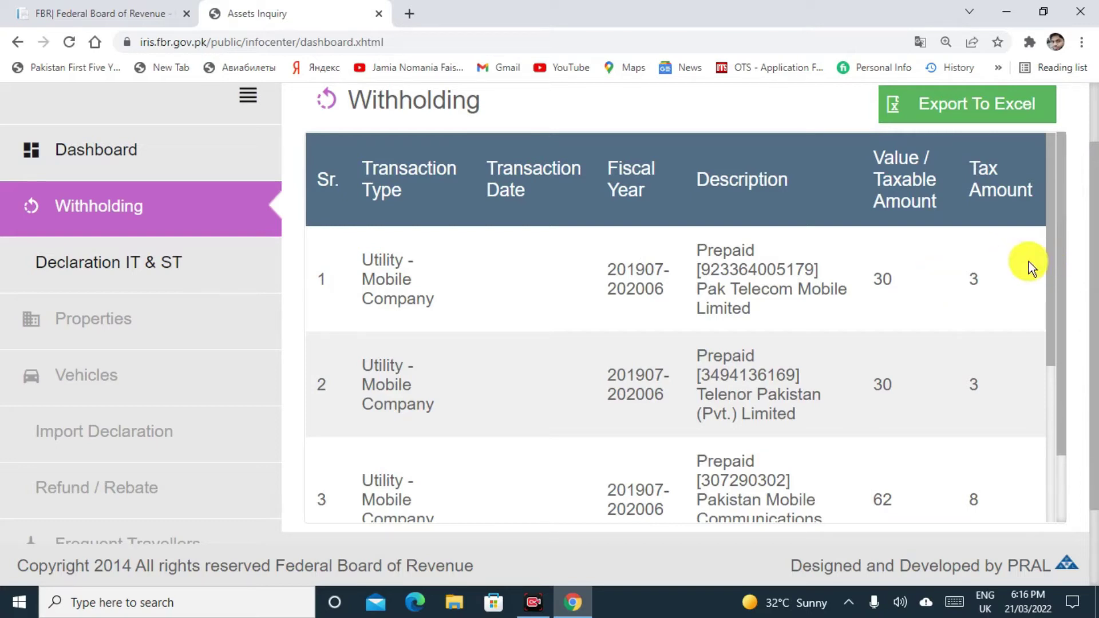
pyautogui.moveTo(1051, 263); pyautogui.dragTo(1059, 398)
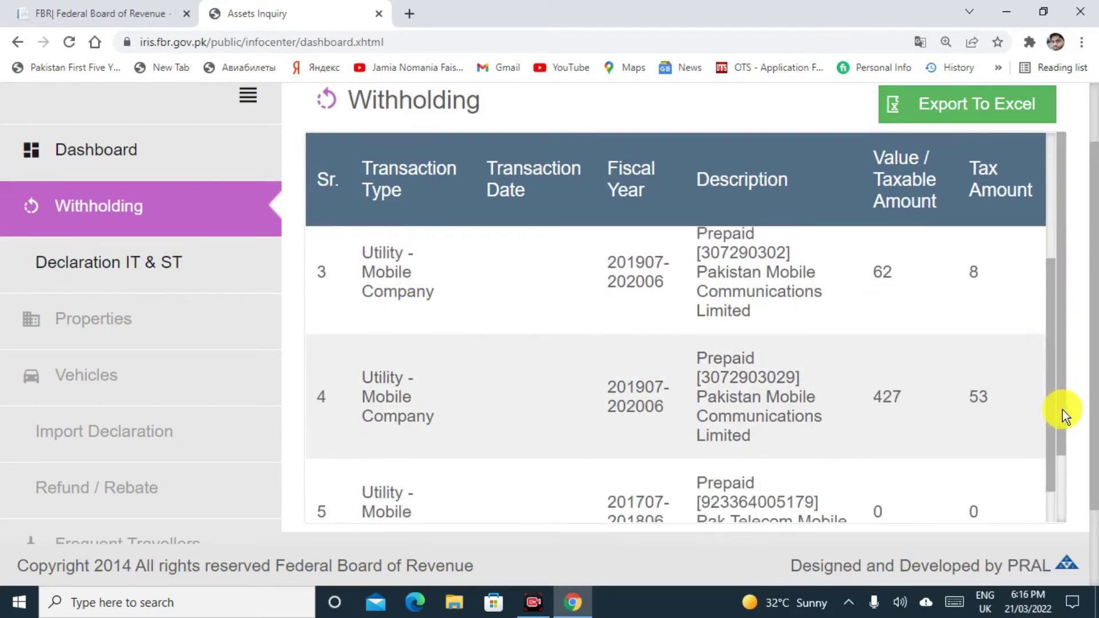
pyautogui.moveTo(1062, 464); pyautogui.dragTo(1062, 390)
pyautogui.moveTo(1048, 335); pyautogui.dragTo(1049, 402)
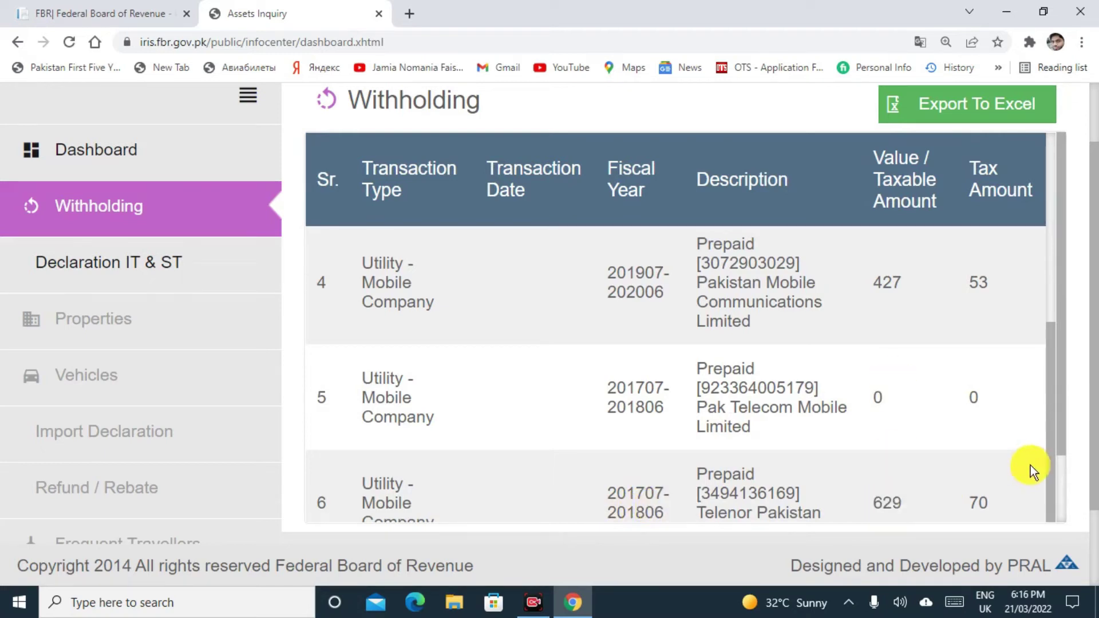
pyautogui.moveTo(1048, 423); pyautogui.dragTo(1049, 298)
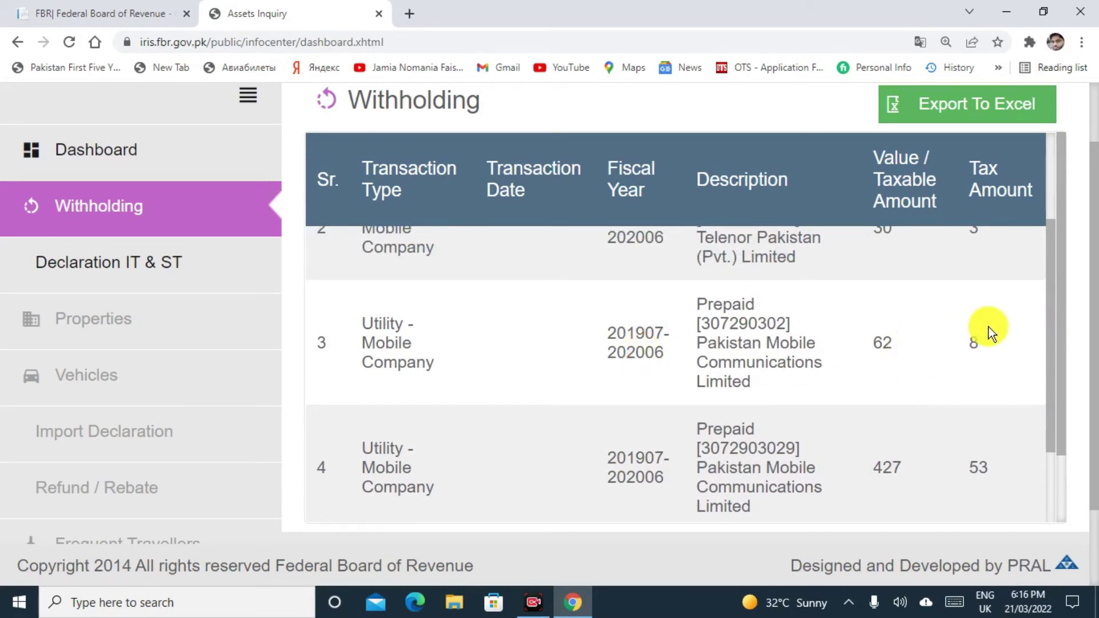
pyautogui.moveTo(1049, 335); pyautogui.dragTo(1050, 306)
pyautogui.click(1045, 267)
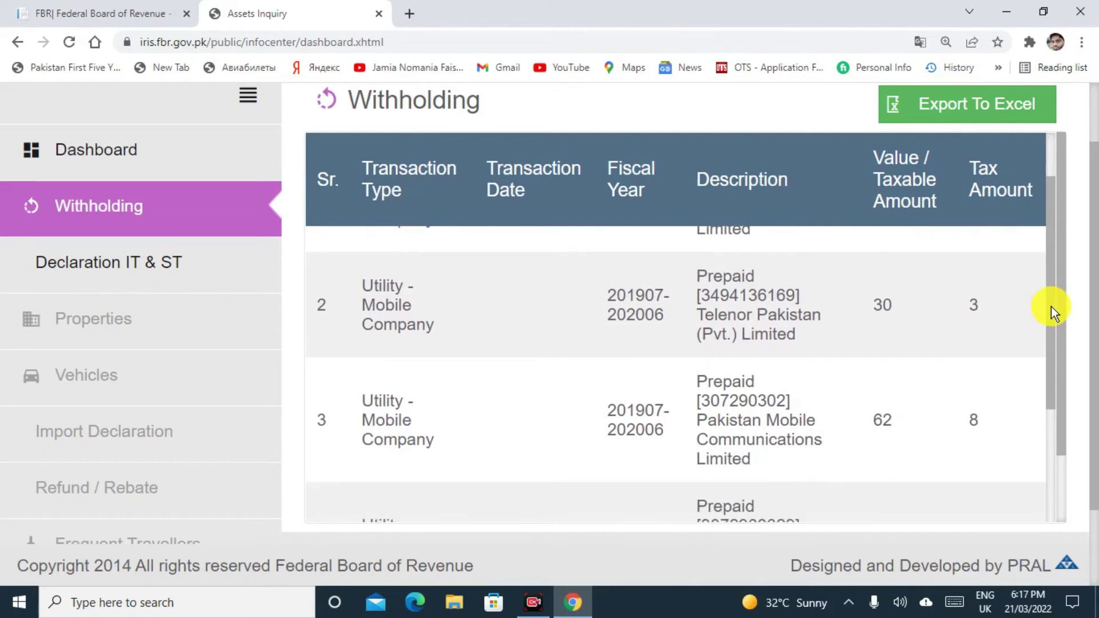
pyautogui.moveTo(1050, 308); pyautogui.dragTo(1050, 246)
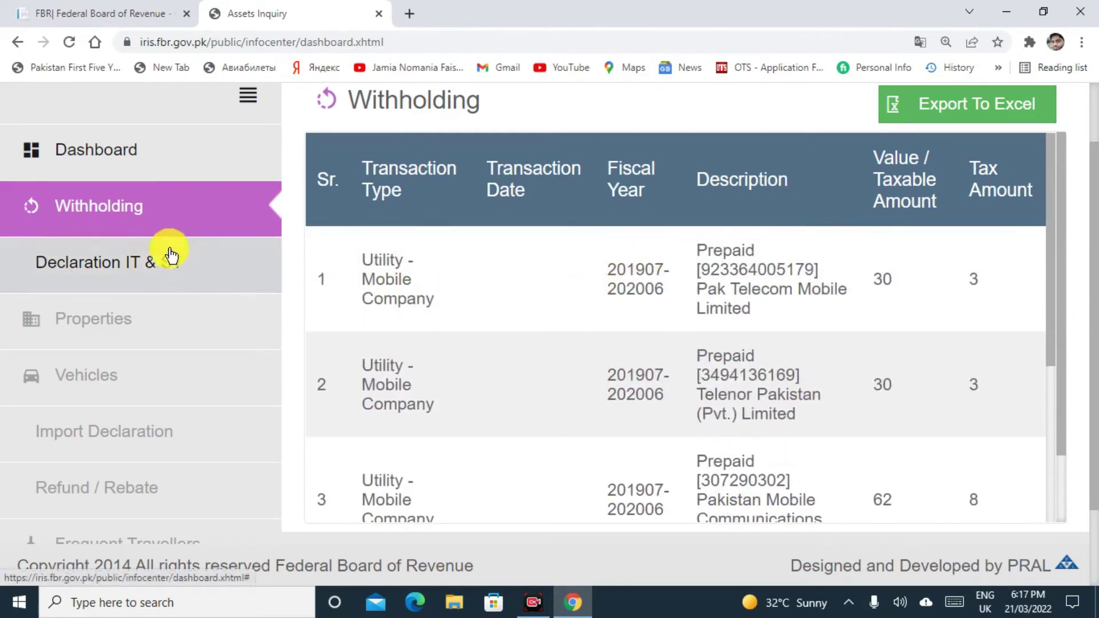
# Export the Declaration IT & ST records (one 2021 IT Return) to Excel and open the .xls.
pyautogui.click(159, 263)
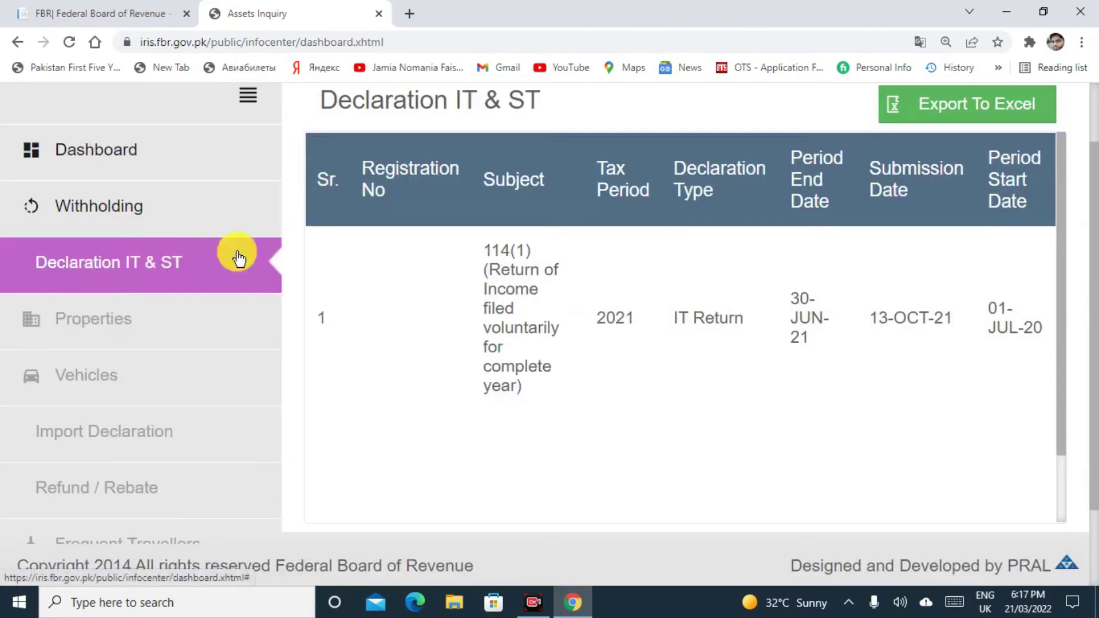
pyautogui.click(951, 119)
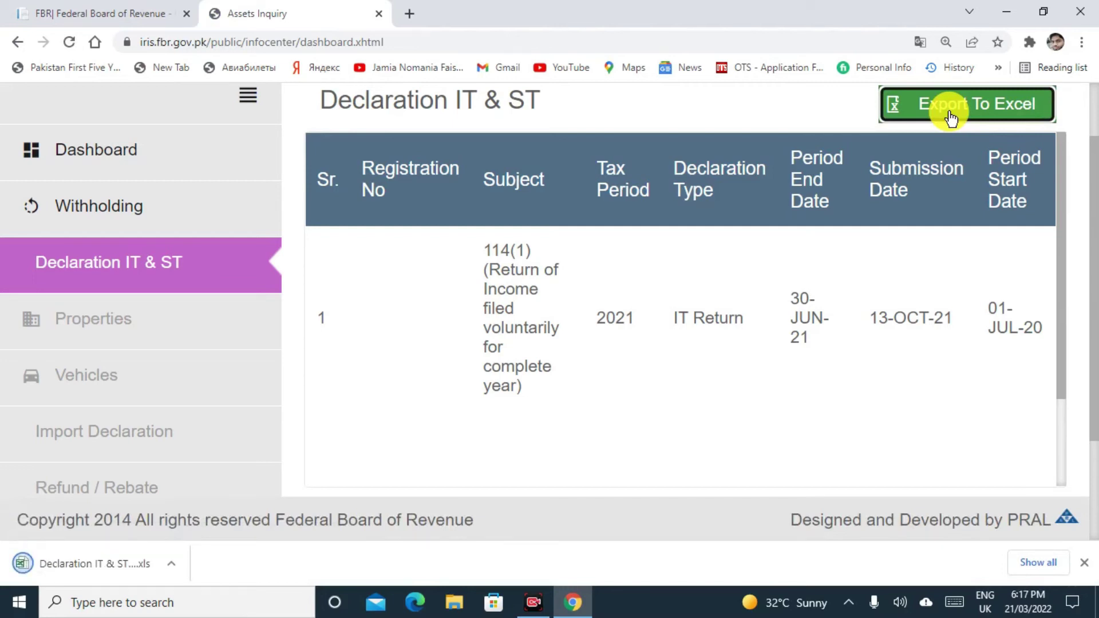
pyautogui.click(123, 573)
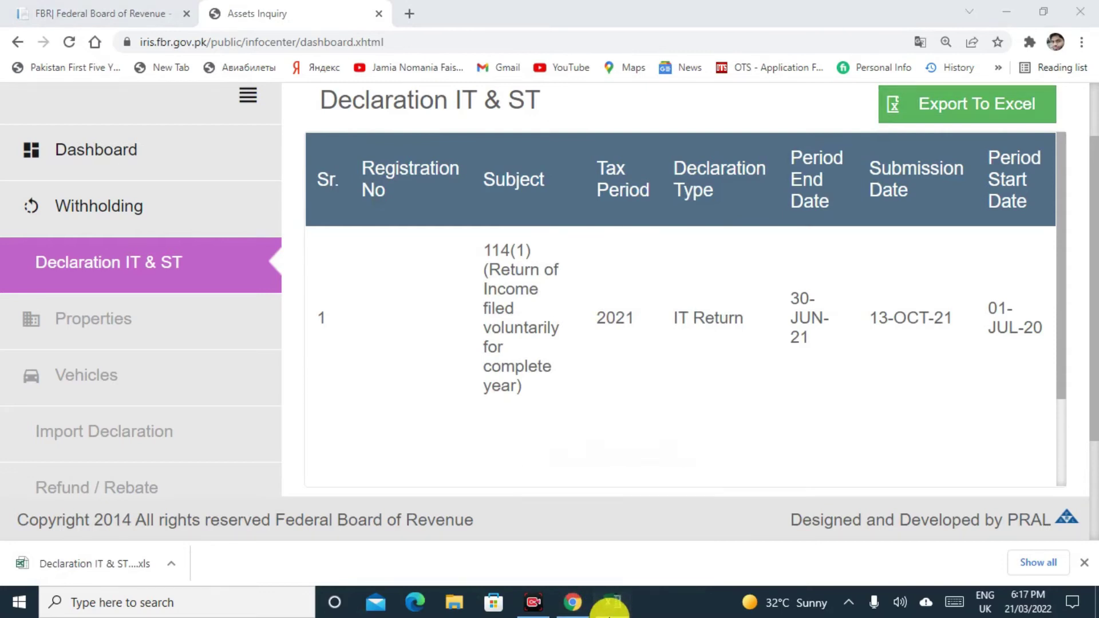
# Bring the exported declaration spreadsheet forward in Excel and enable editing.
pyautogui.click(611, 604)
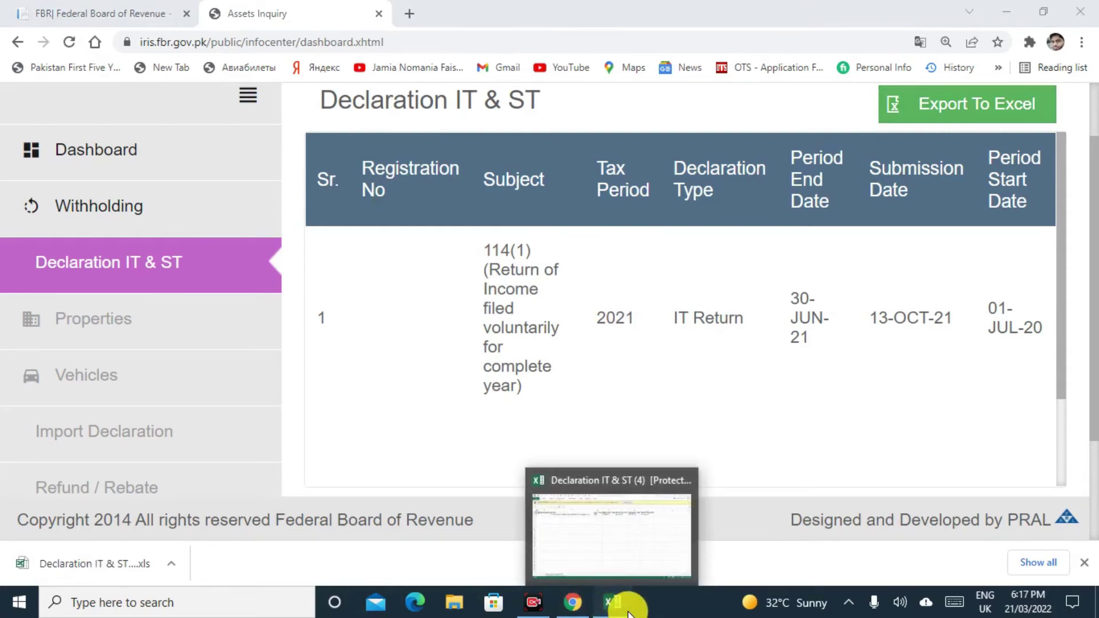
pyautogui.click(676, 56)
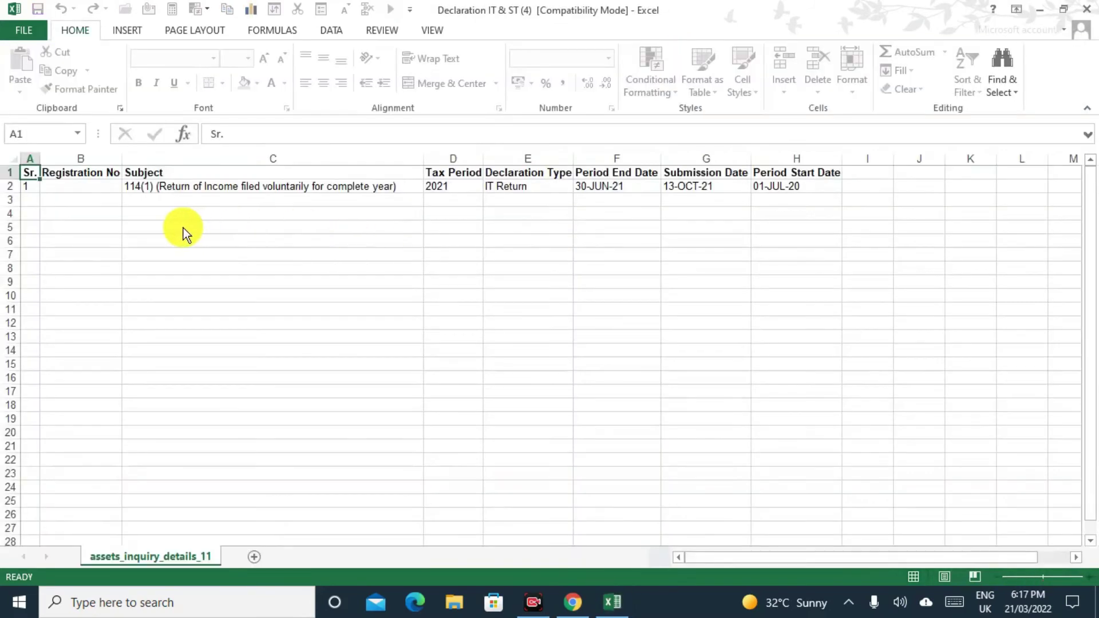
pyautogui.click(461, 324)
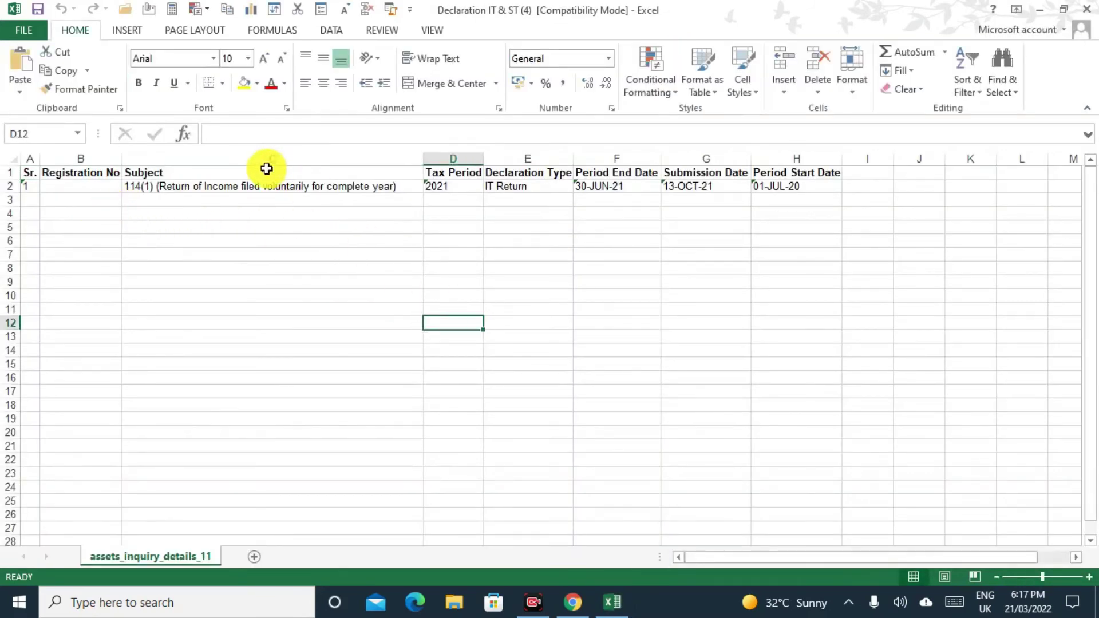
# Review the Tax Period, Declaration Type and Subject columns of the 2021 IT Return row, then return to TaxRay.
pyautogui.click(286, 229)
pyautogui.click(482, 216)
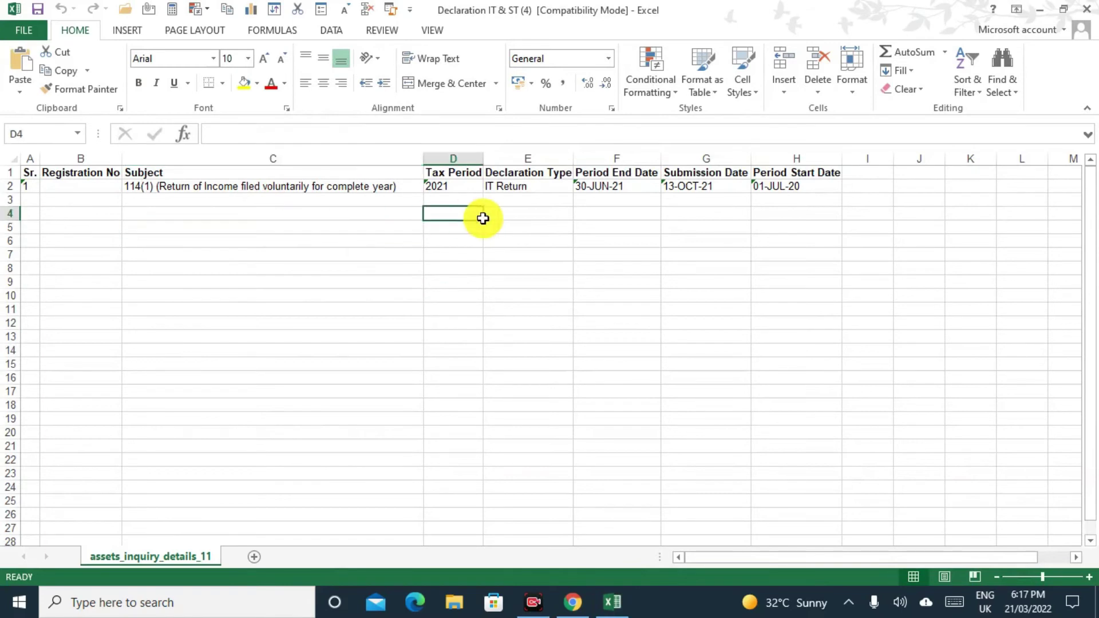
pyautogui.click(547, 212)
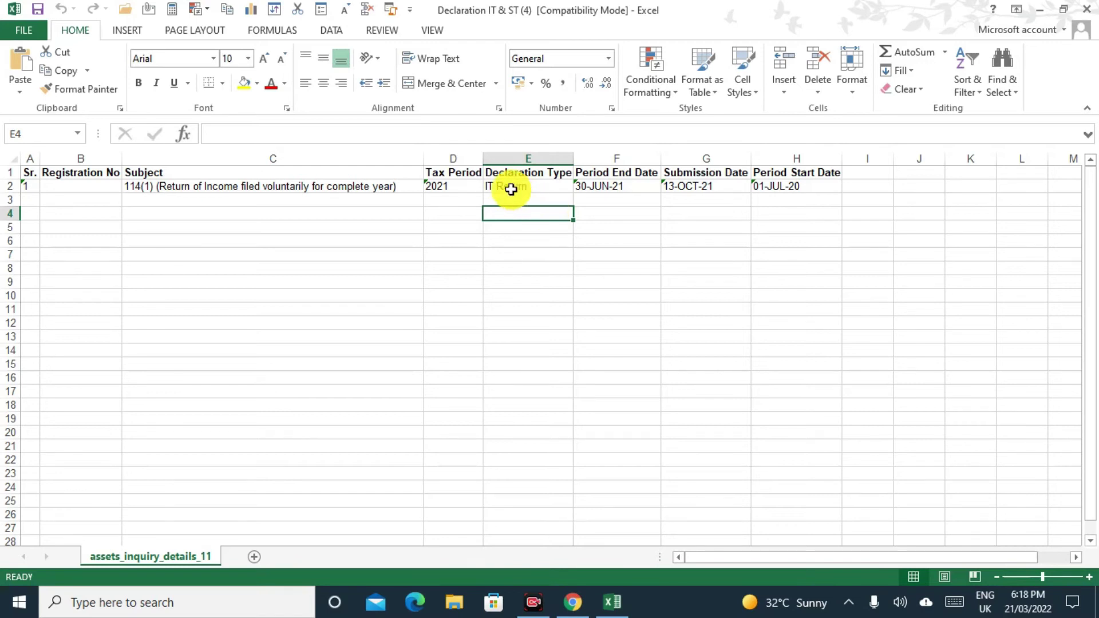
pyautogui.click(452, 214)
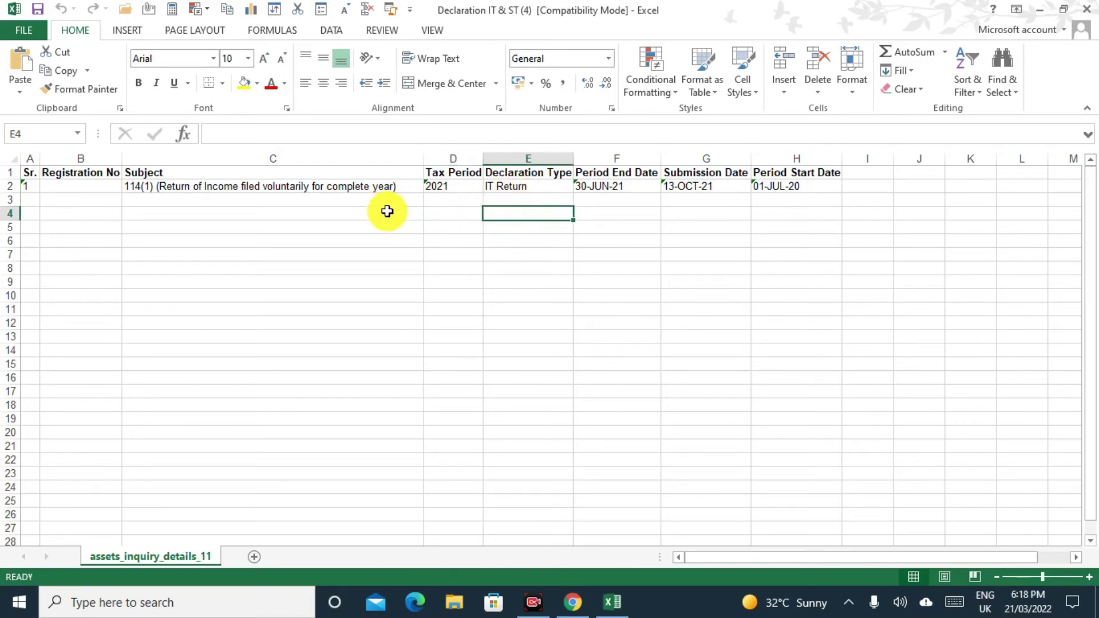
pyautogui.click(391, 213)
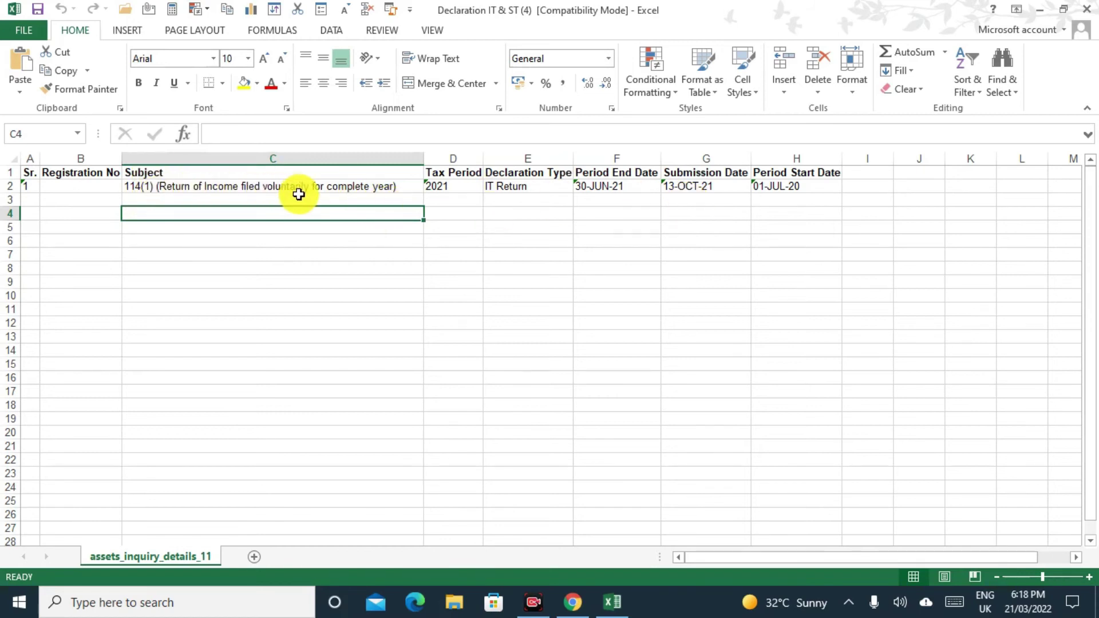
pyautogui.click(573, 602)
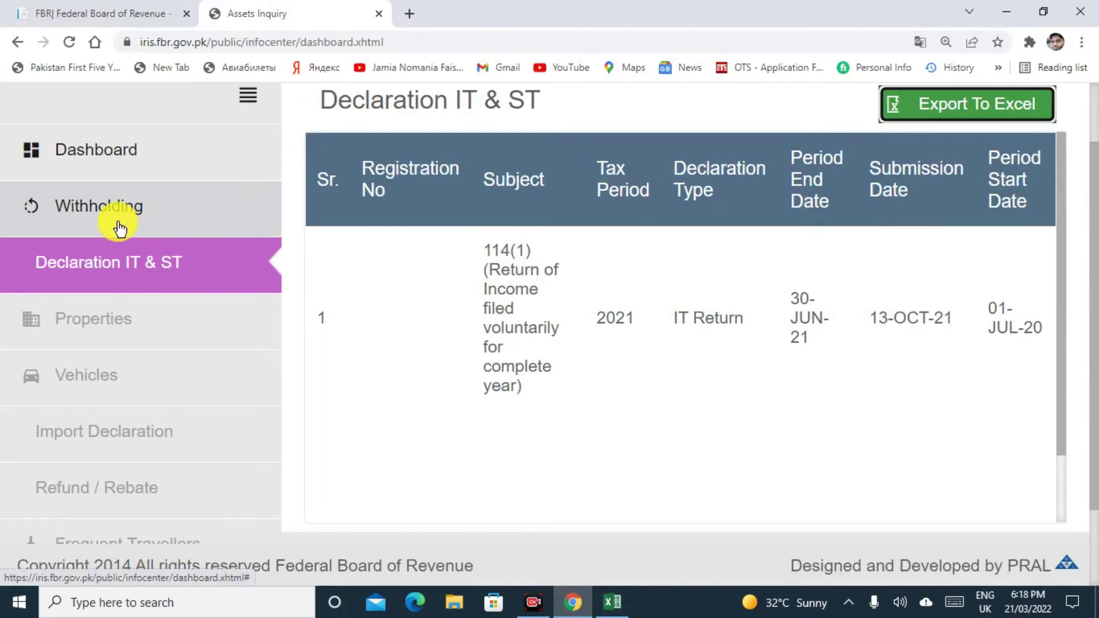
pyautogui.click(141, 264)
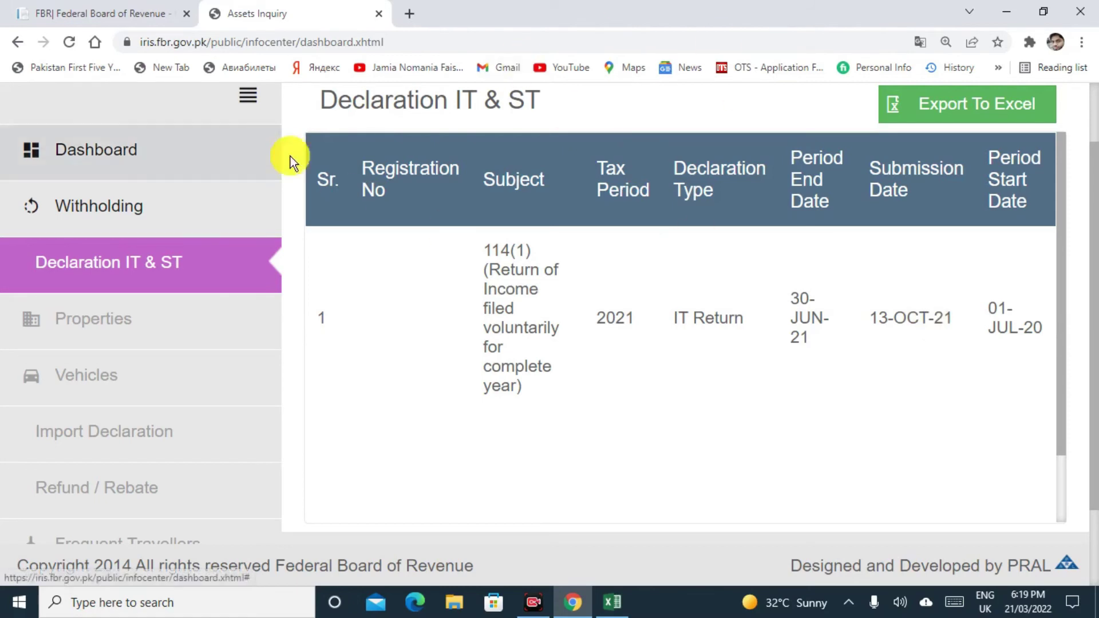
pyautogui.moveTo(1060, 334); pyautogui.dragTo(1052, 301)
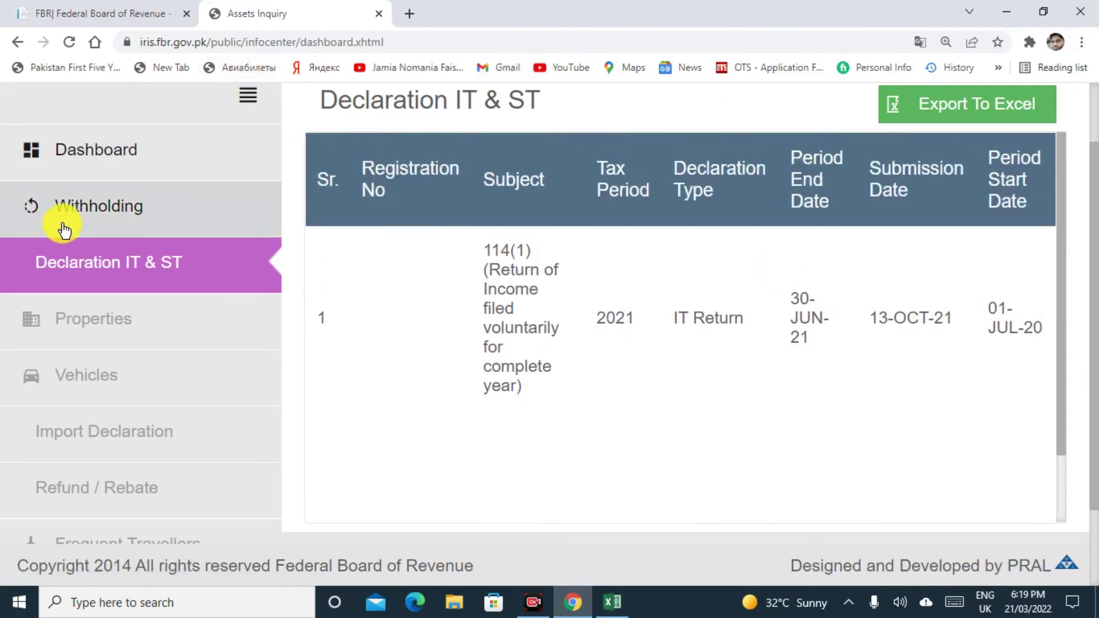
# Browse the first account's Withholding tax records, then log out with the Logout bar.
pyautogui.click(65, 225)
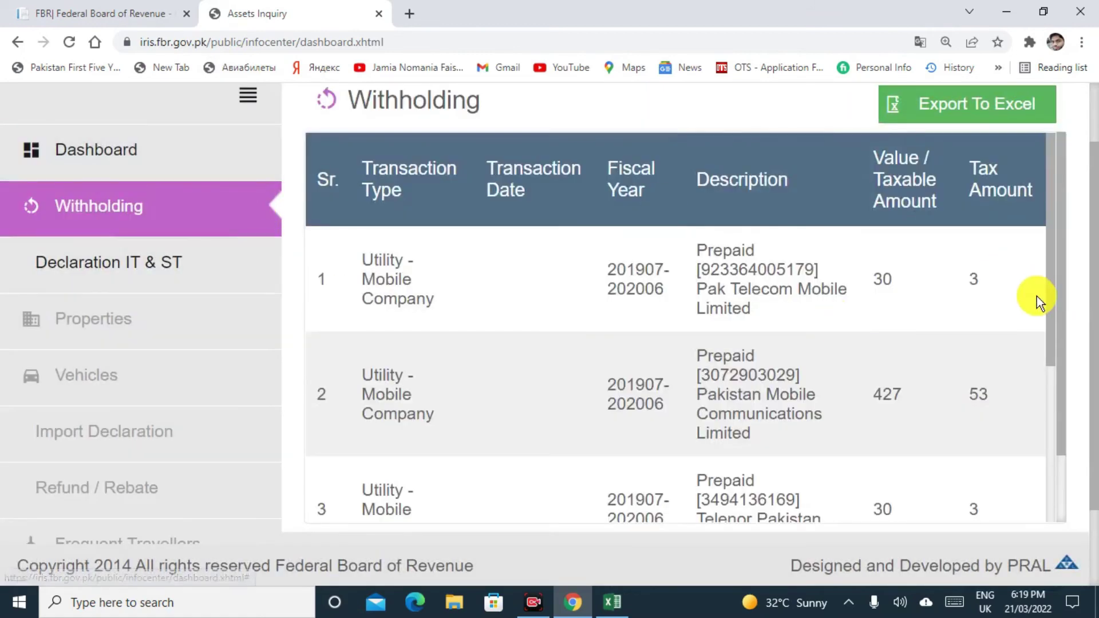
pyautogui.moveTo(1051, 310); pyautogui.dragTo(1098, 517)
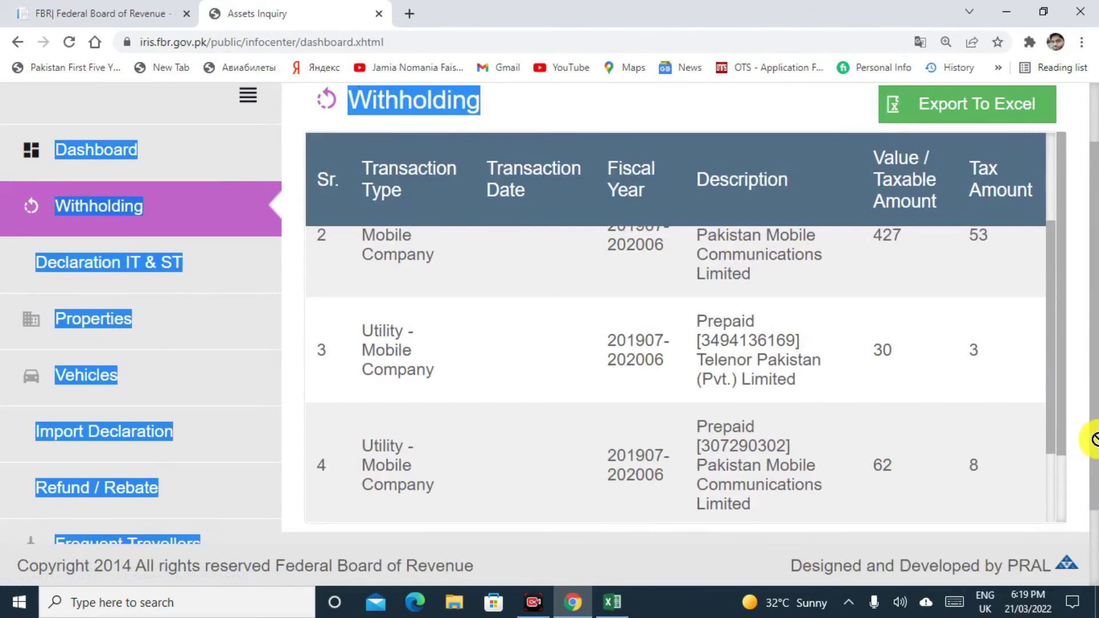
pyautogui.click(1083, 504)
pyautogui.scroll(-2, 1086, 502)
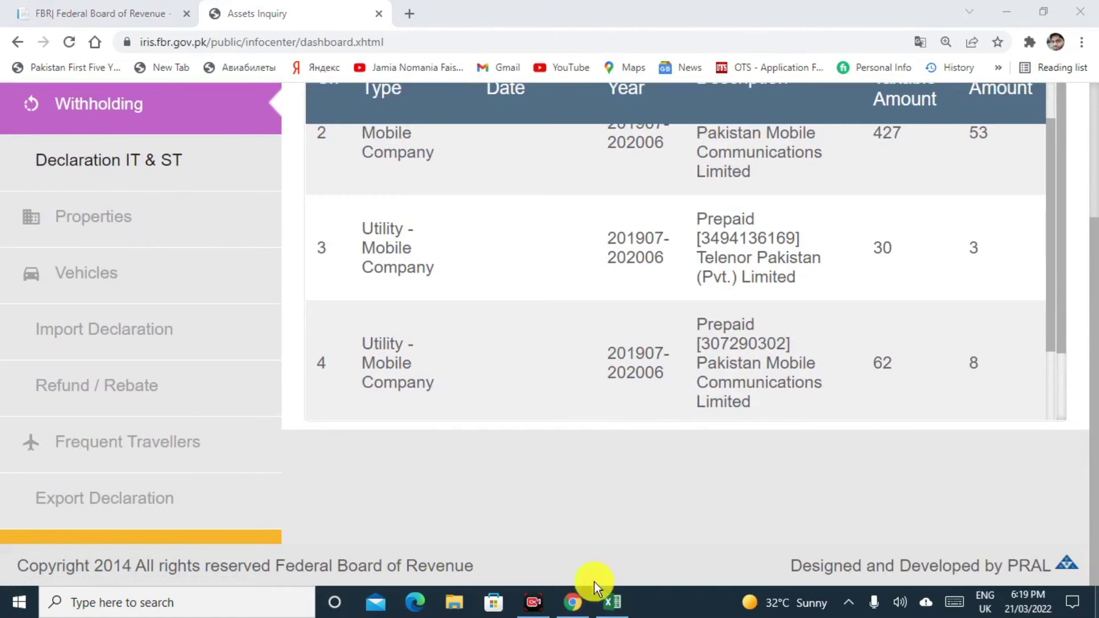
pyautogui.click(190, 541)
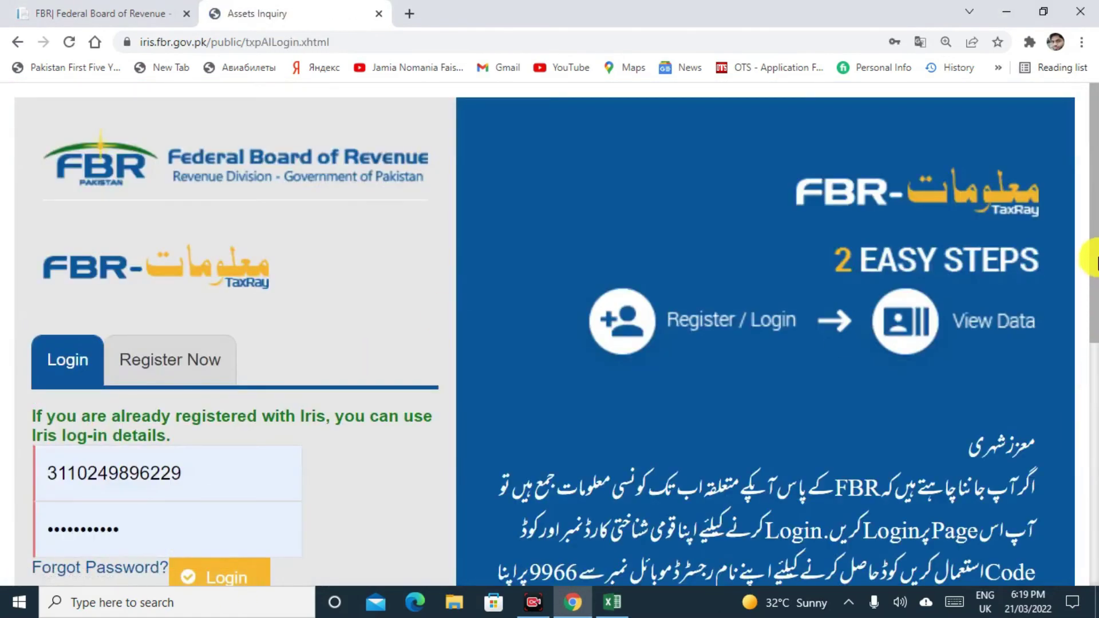
# Log in with the other saved account and open its Withholding records of 154(1) export proceeds.
pyautogui.moveTo(1091, 260); pyautogui.dragTo(1086, 334)
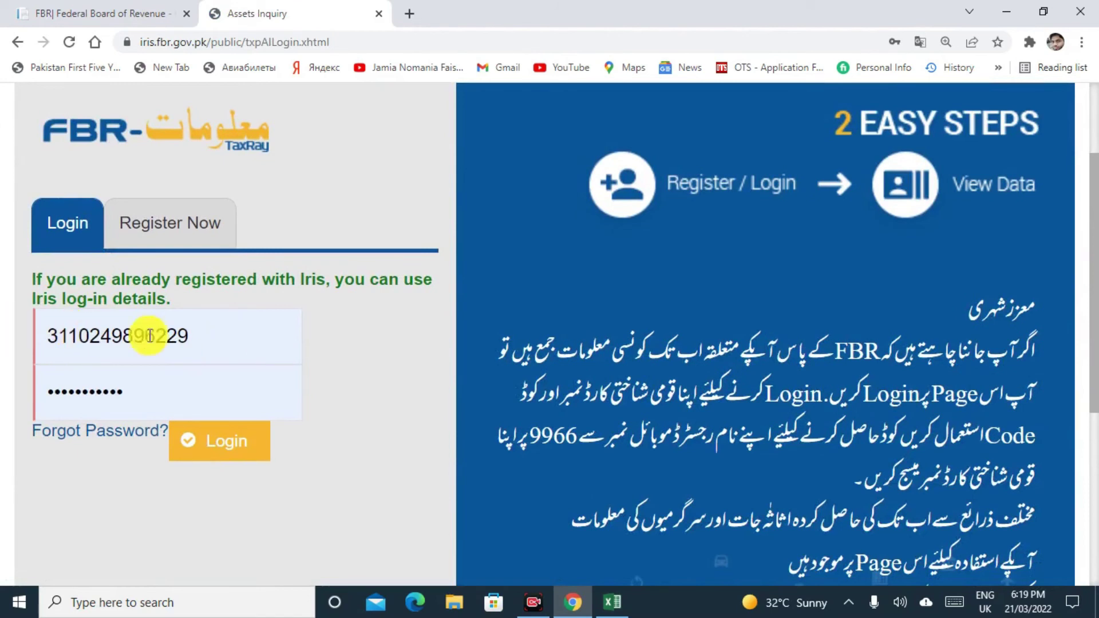
pyautogui.click(47, 336)
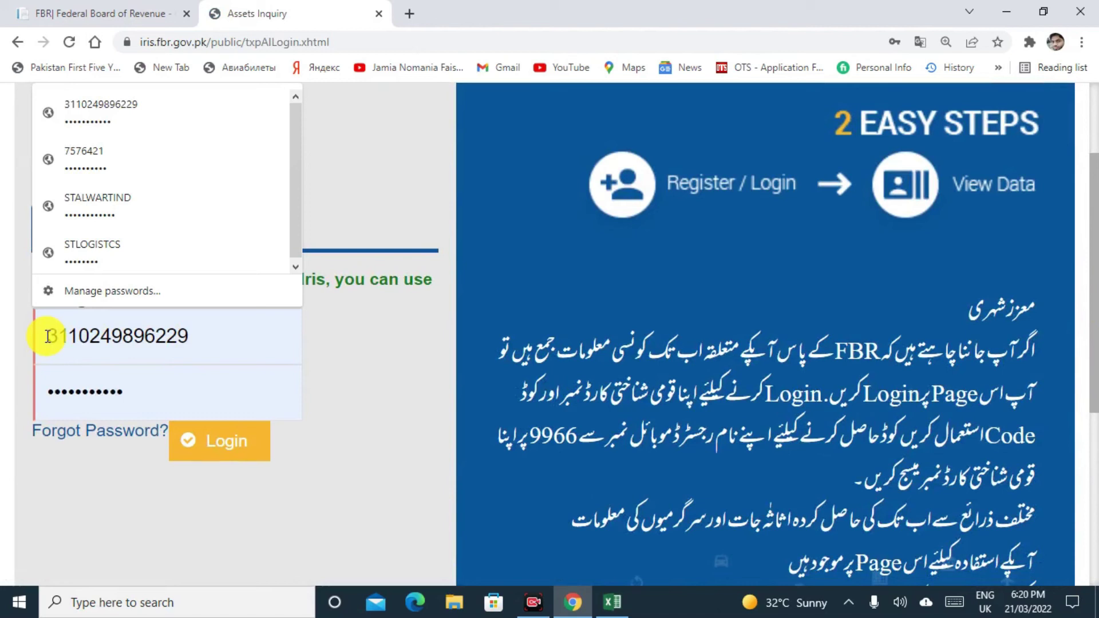
pyautogui.click(98, 204)
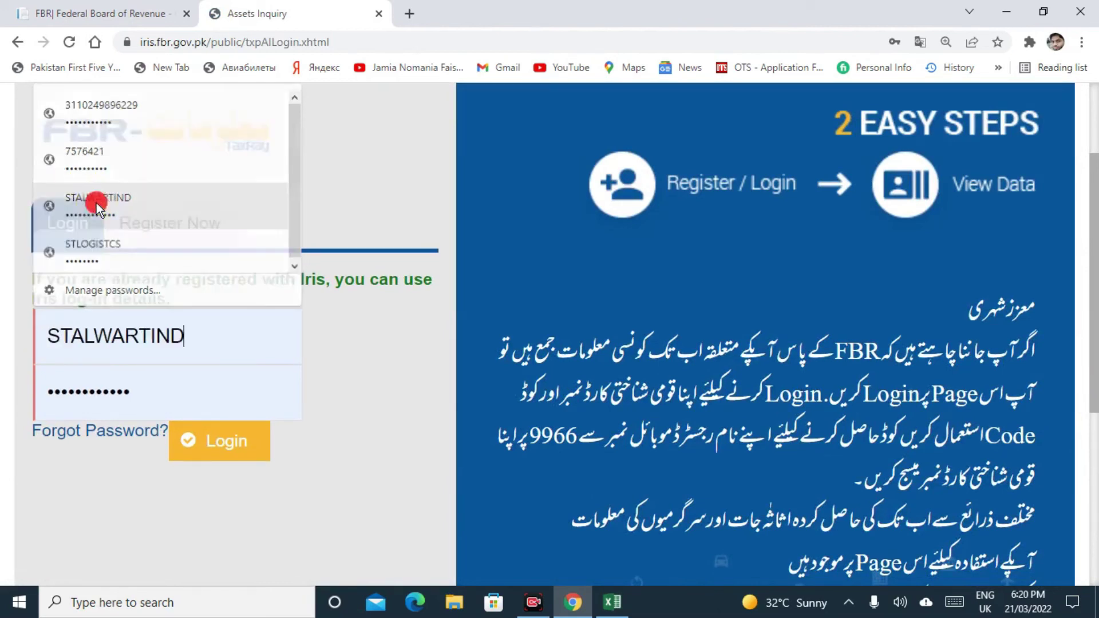
pyautogui.click(231, 444)
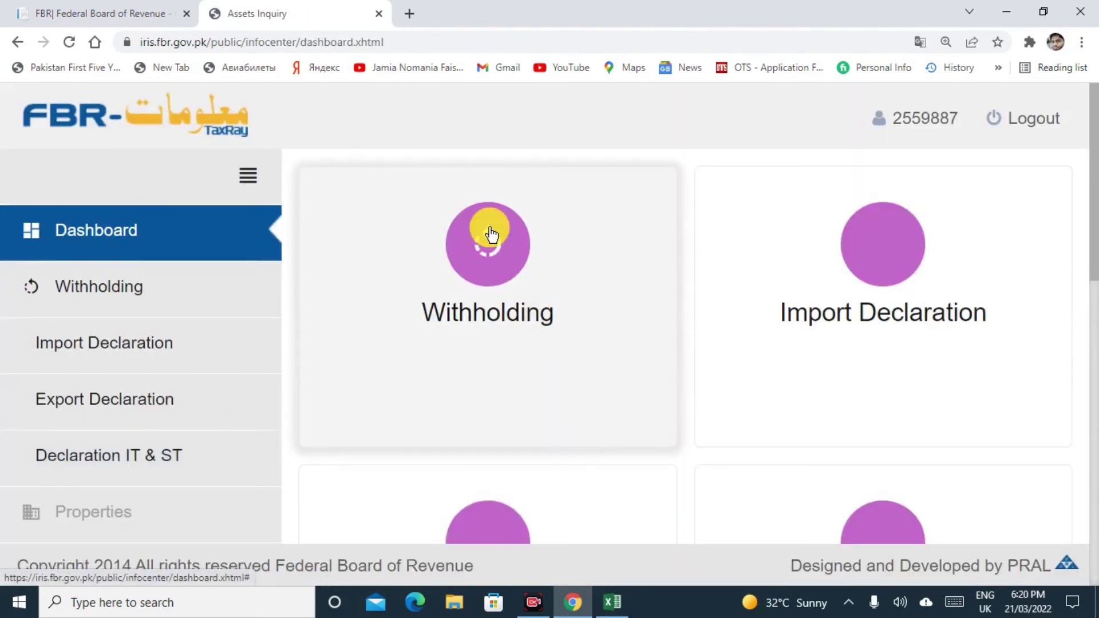
pyautogui.click(491, 233)
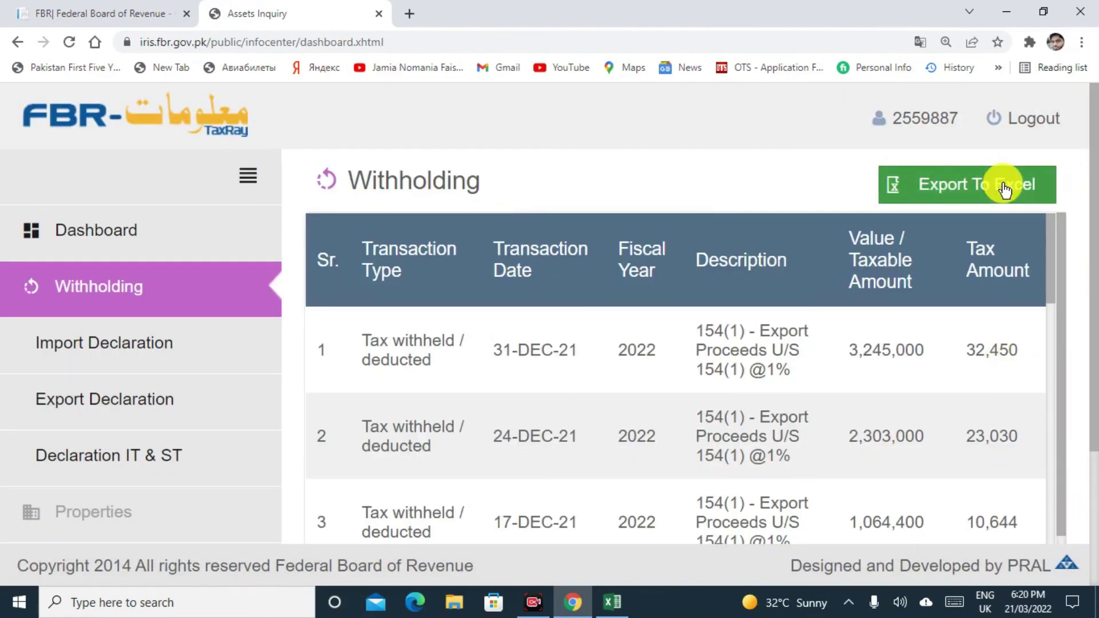
# Scroll through the fiscal 2021 Withholding deductions, then switch to the Import Declaration records.
pyautogui.moveTo(1095, 438); pyautogui.dragTo(1096, 499)
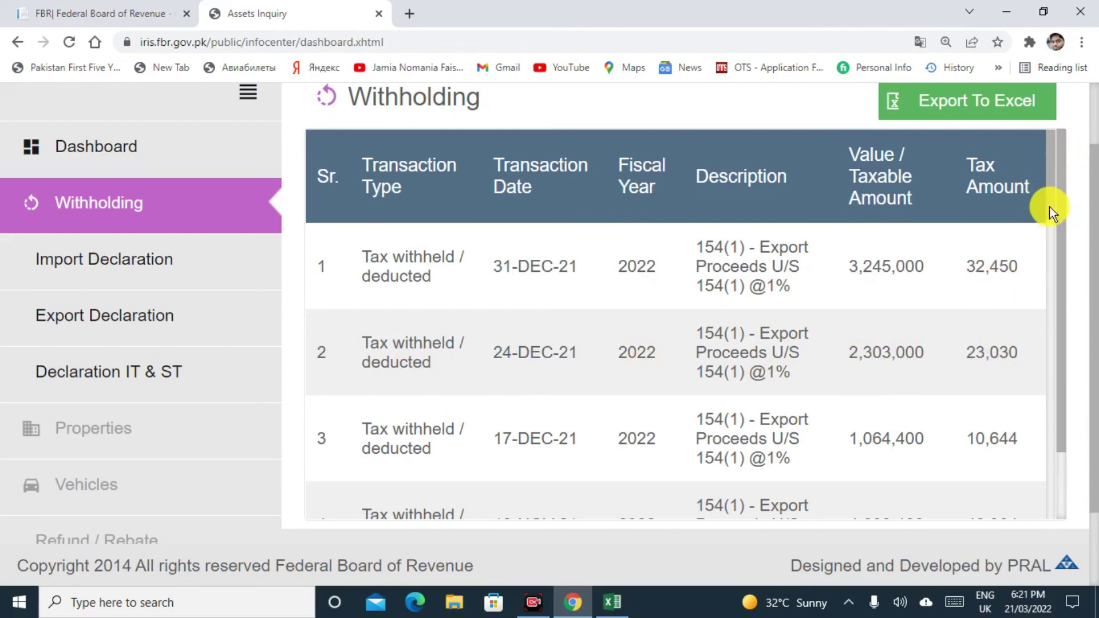
pyautogui.moveTo(1050, 211)
pyautogui.mouseDown()
pyautogui.moveTo(1050, 336)
pyautogui.moveTo(1052, 211)
pyautogui.mouseUp()
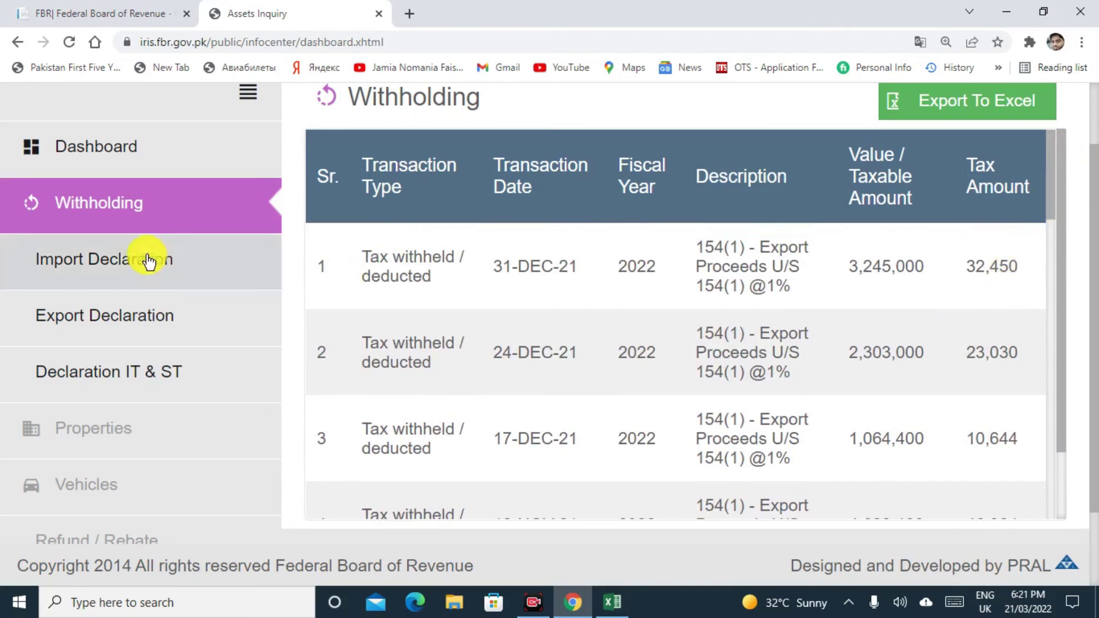
pyautogui.click(106, 252)
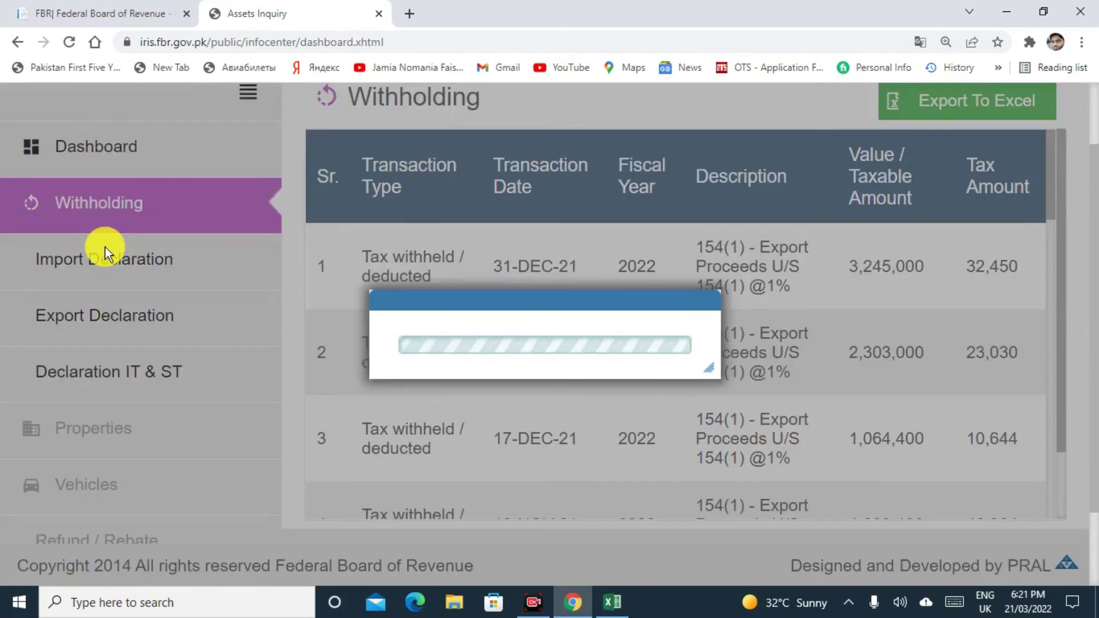